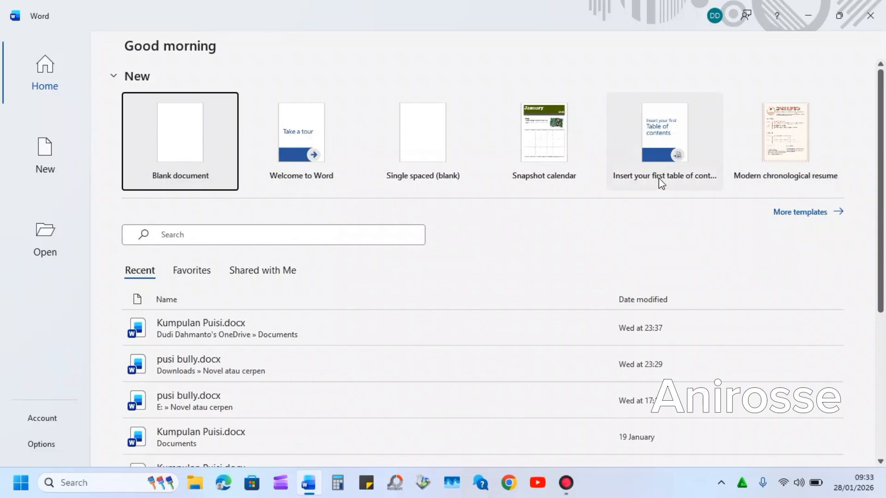
Step: Create a new blank document
click(184, 137)
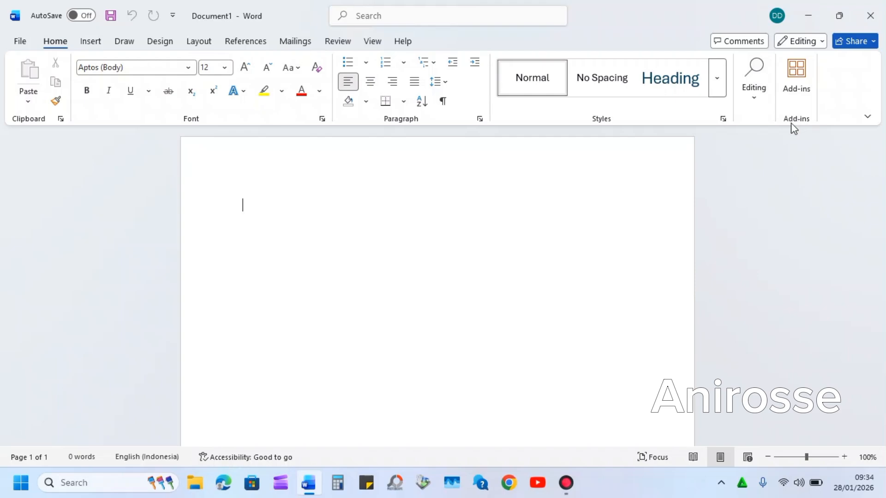
click(87, 46)
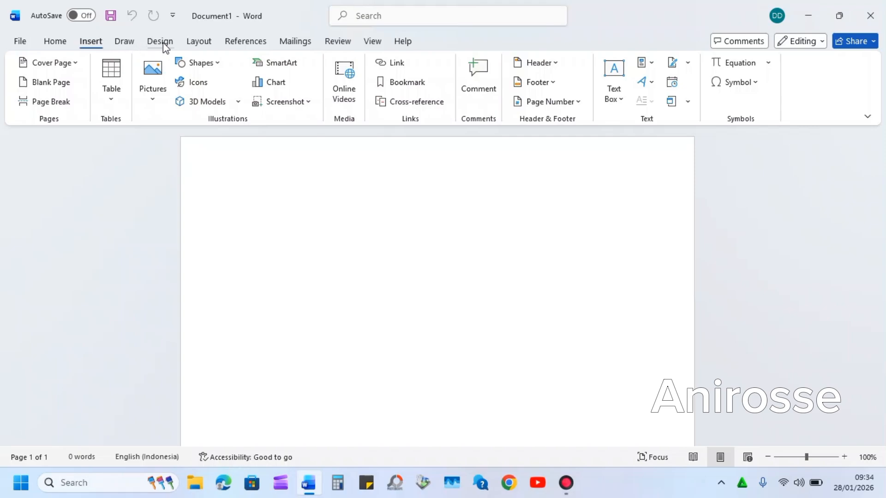
click(196, 43)
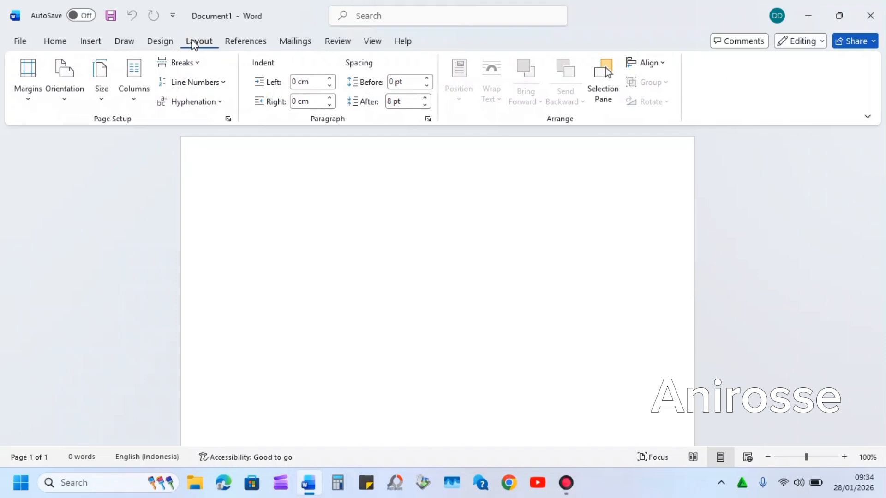
click(56, 43)
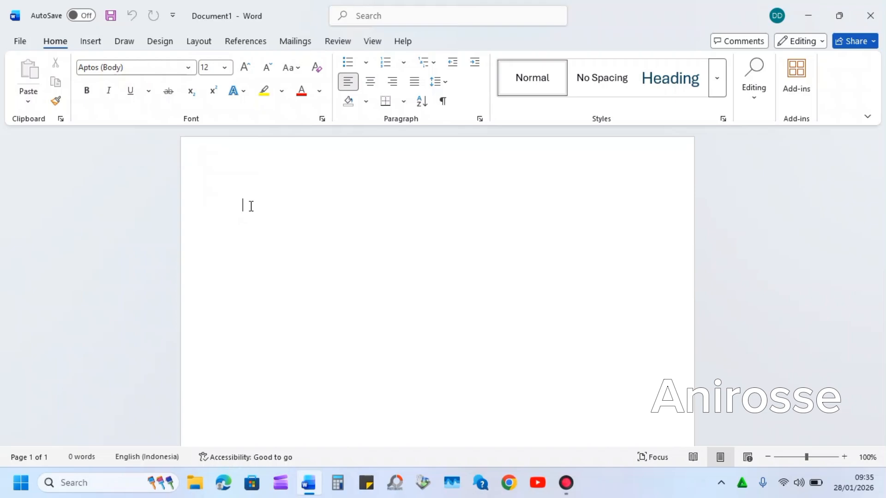
Step: Write the sentence "Aku suka belajar Bahasa inggris" at the start of the document
text(aku s)
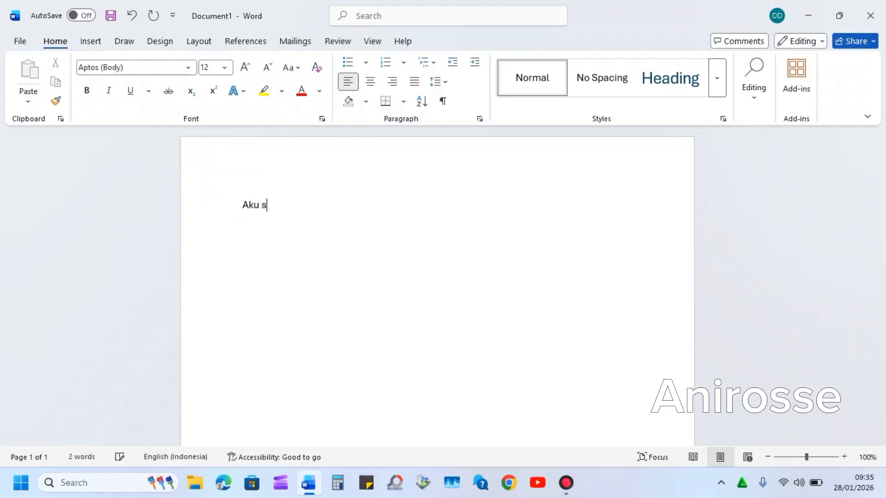
text(uka belajar)
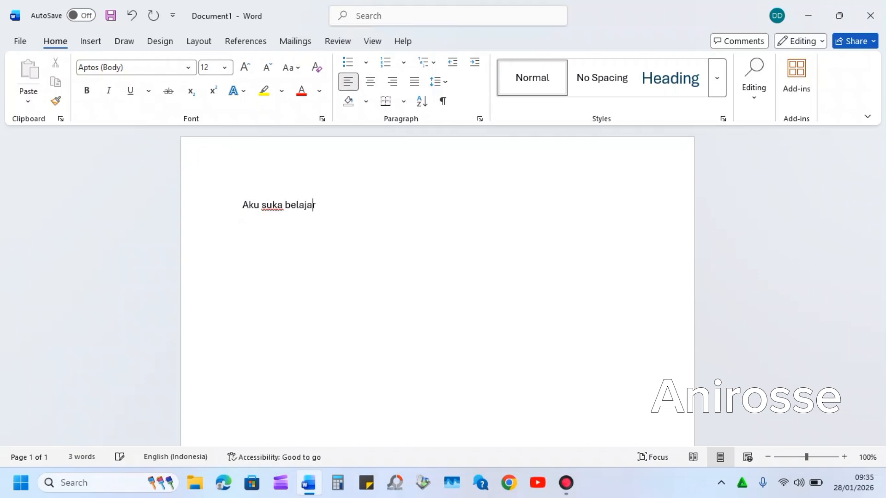
text( bahasa ingg)
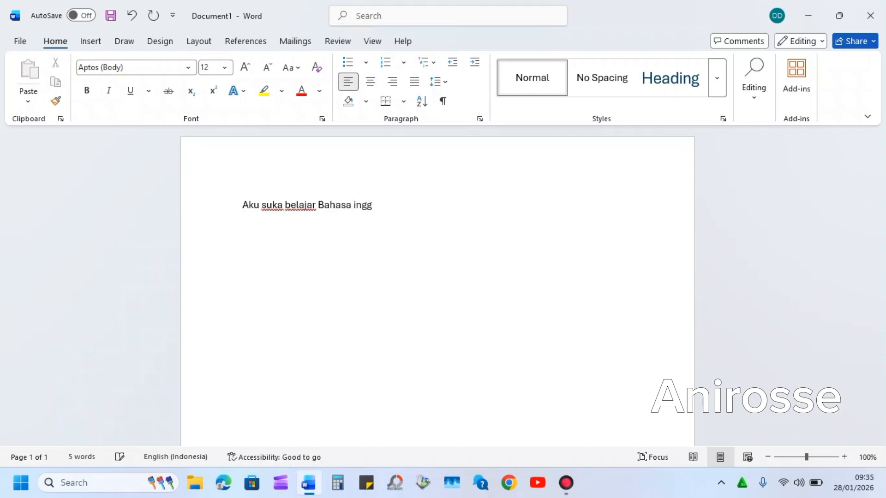
text(ris)
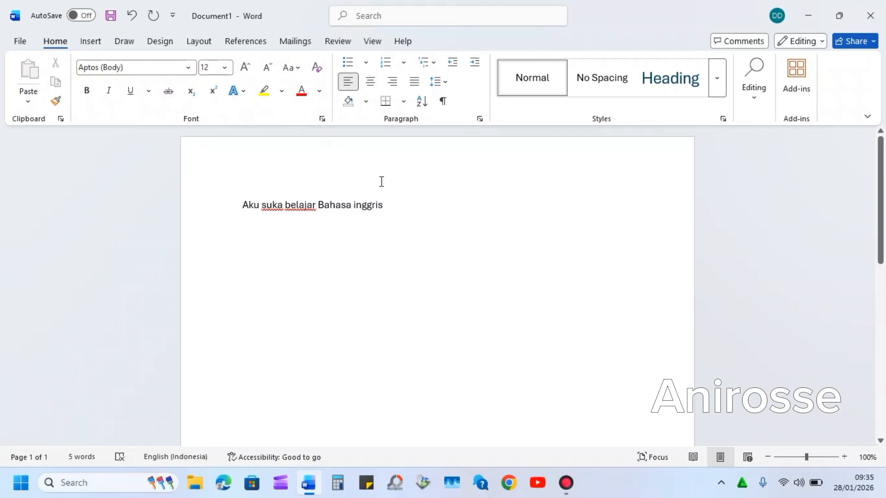
Step: Try the Algerian font on the whole sentence, and change its font to Calibri
drag(388, 206, 249, 210)
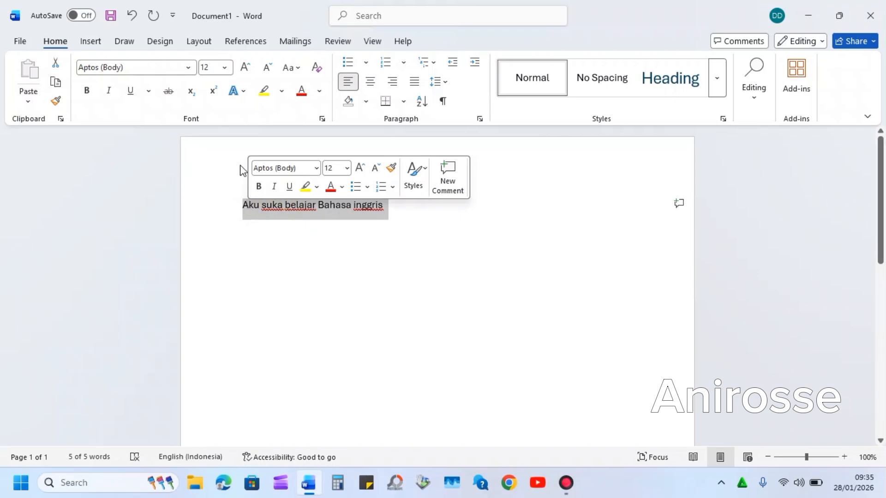
click(188, 68)
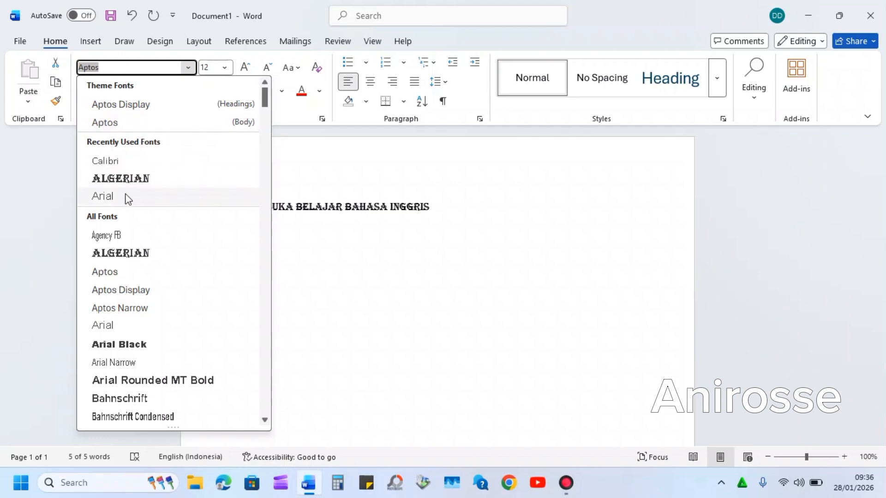
click(114, 255)
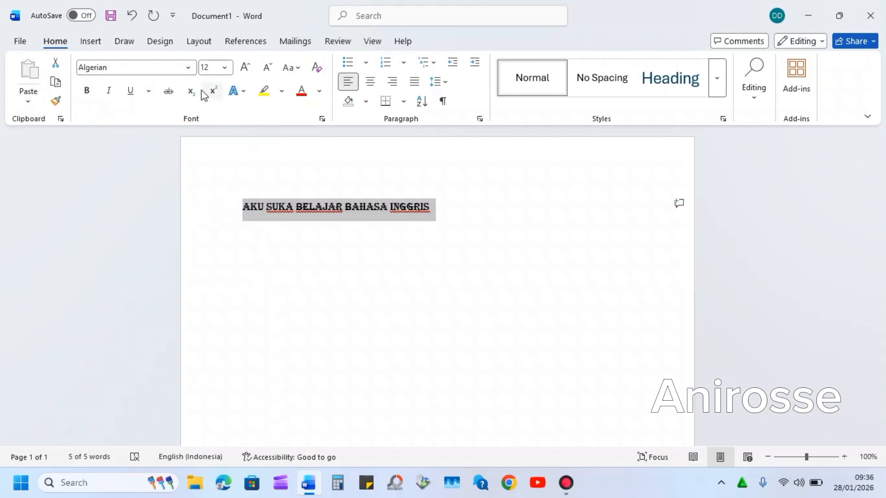
click(190, 71)
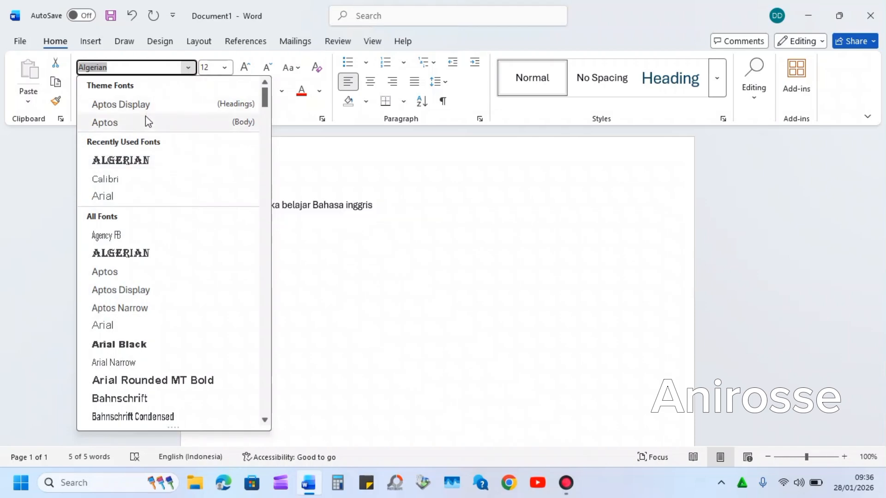
click(129, 180)
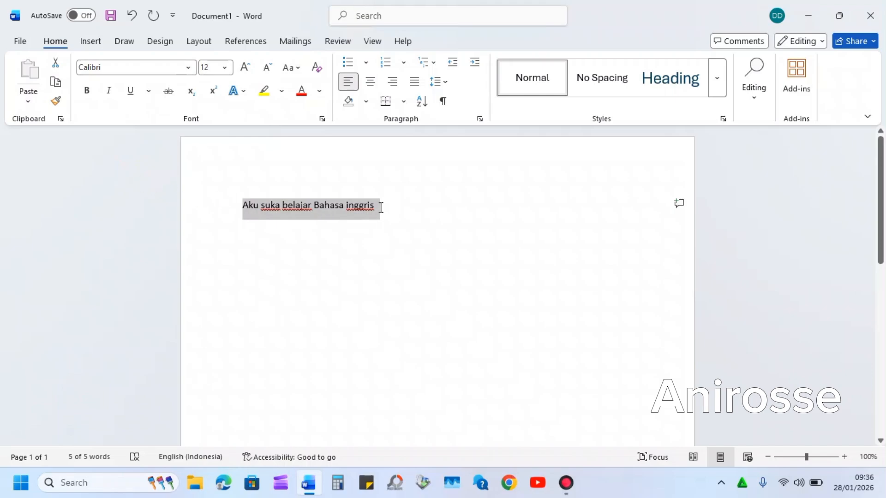
Step: Set the whole sentence's font size to 20
click(226, 69)
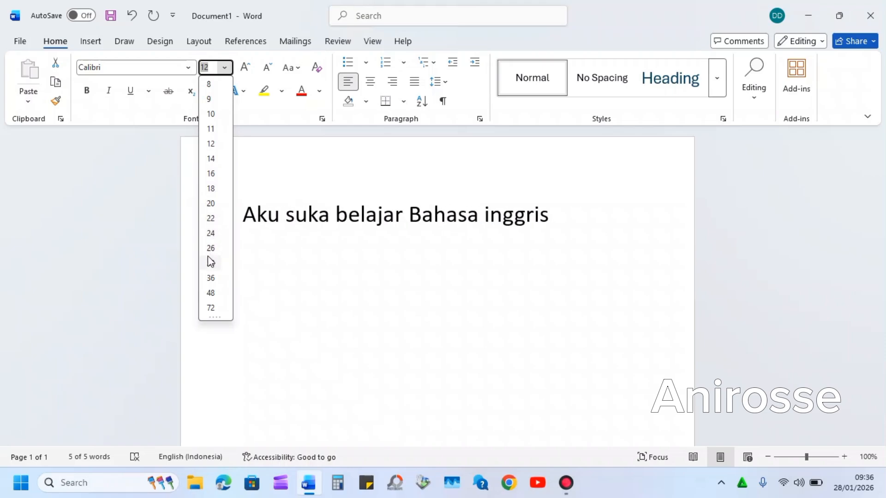
click(215, 205)
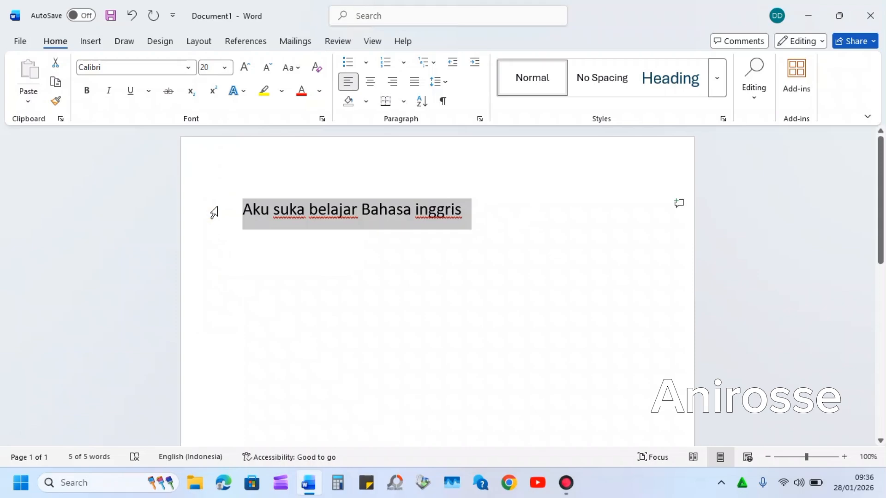
Step: Increase the sentence's font size stepwise to 26, and decrease it stepwise to 22
click(247, 69)
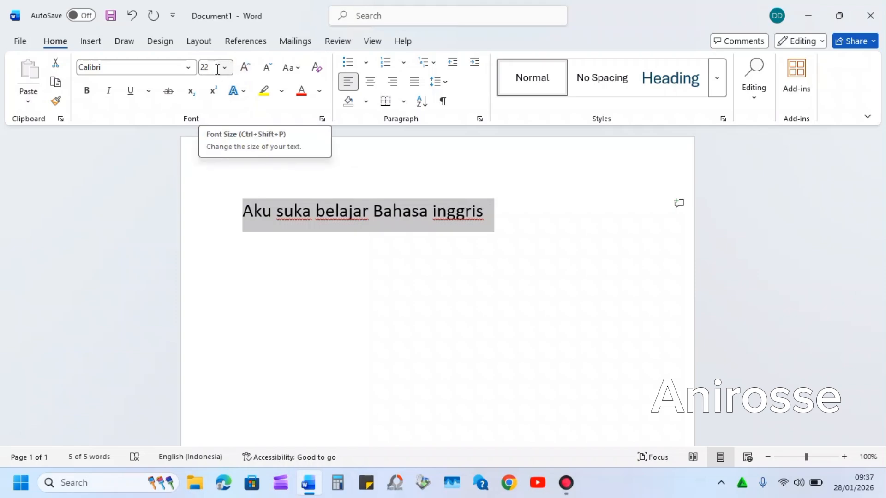
click(245, 70)
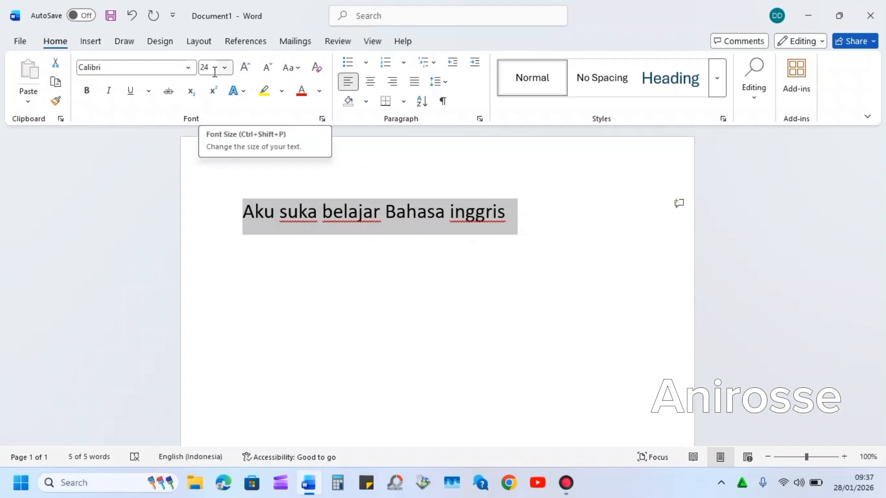
click(243, 69)
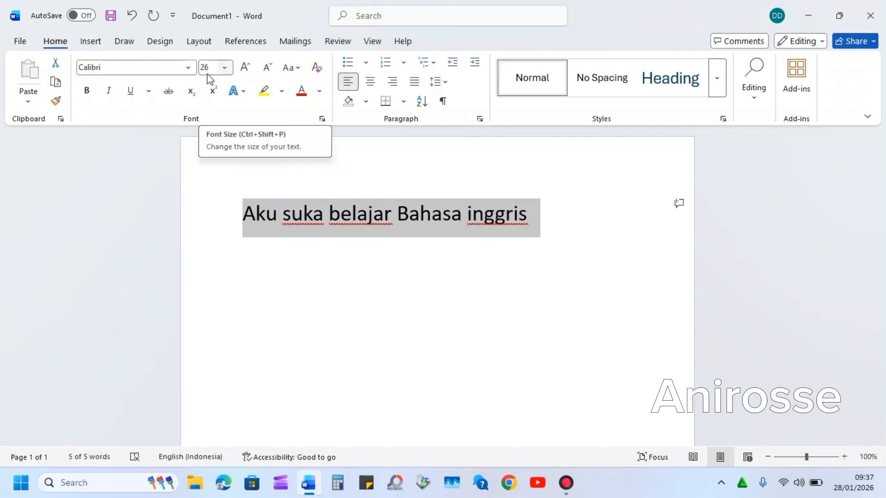
click(268, 68)
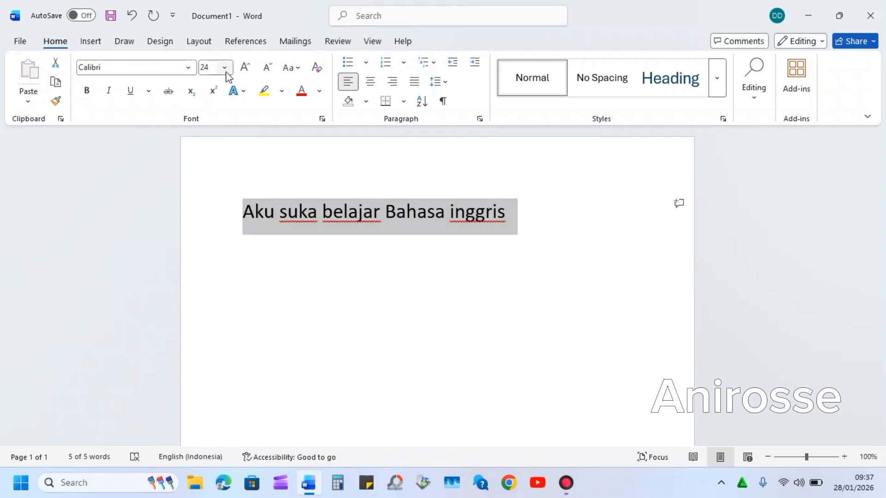
click(269, 69)
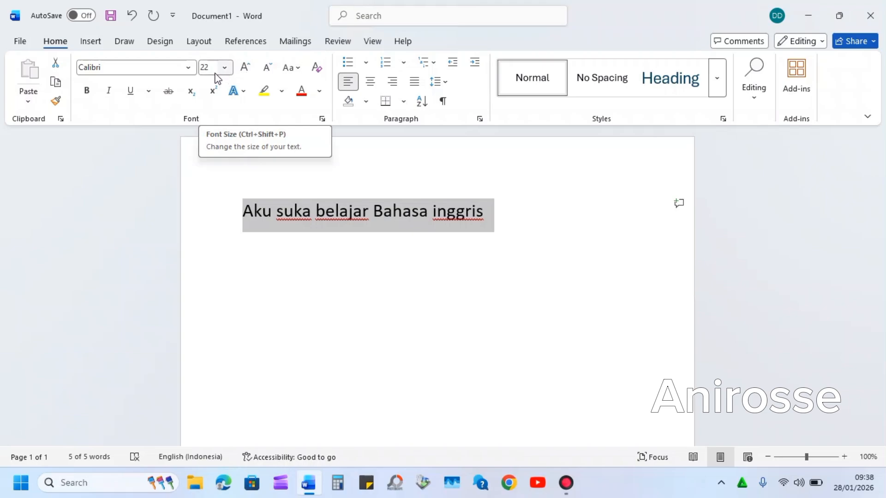
Step: Try the whole sentence in UPPERCASE and in Sentence case
click(288, 68)
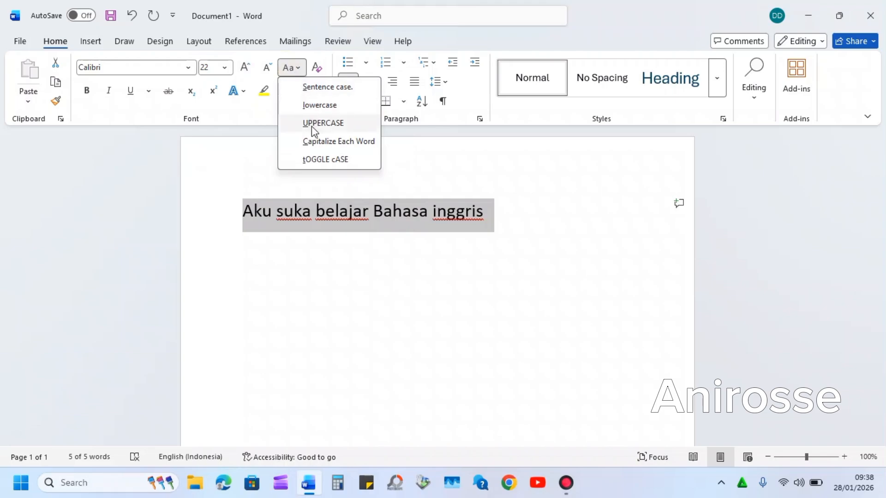
click(345, 127)
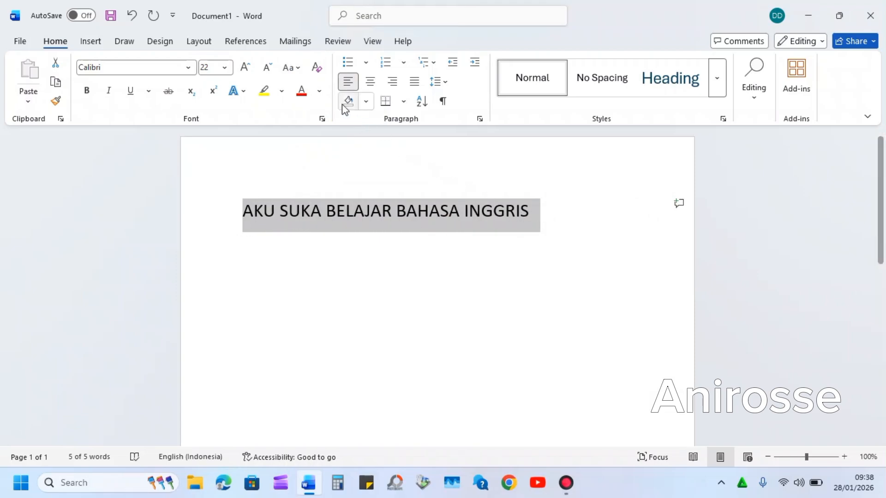
click(294, 67)
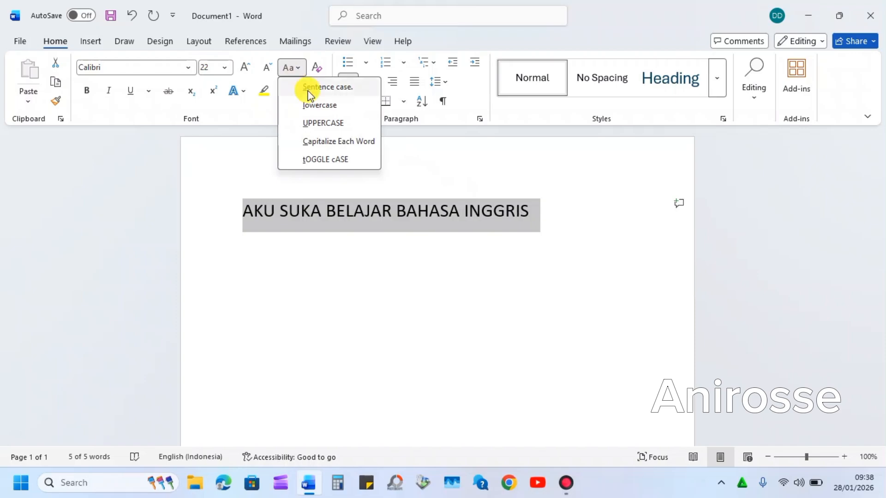
click(308, 88)
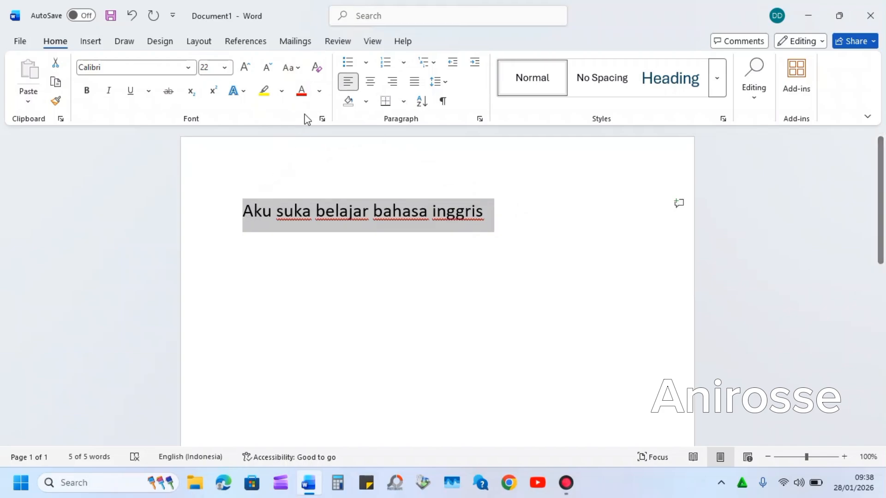
Step: Convert the whole sentence to lowercase
click(297, 68)
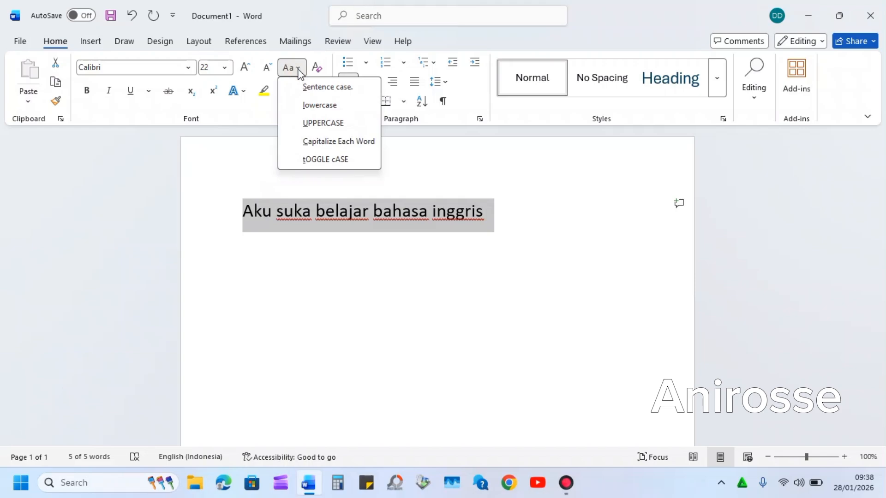
click(310, 106)
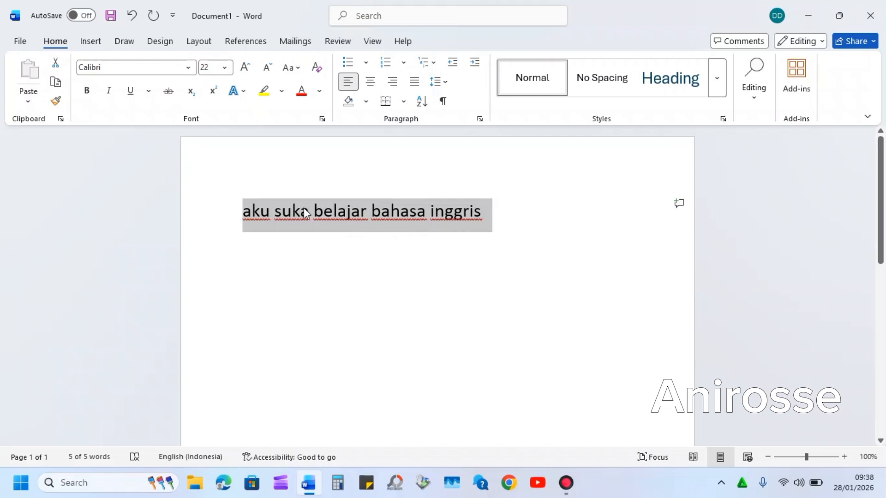
Step: Apply Sentence case to only the first word, "aku", so that it reads "Aku"
click(245, 214)
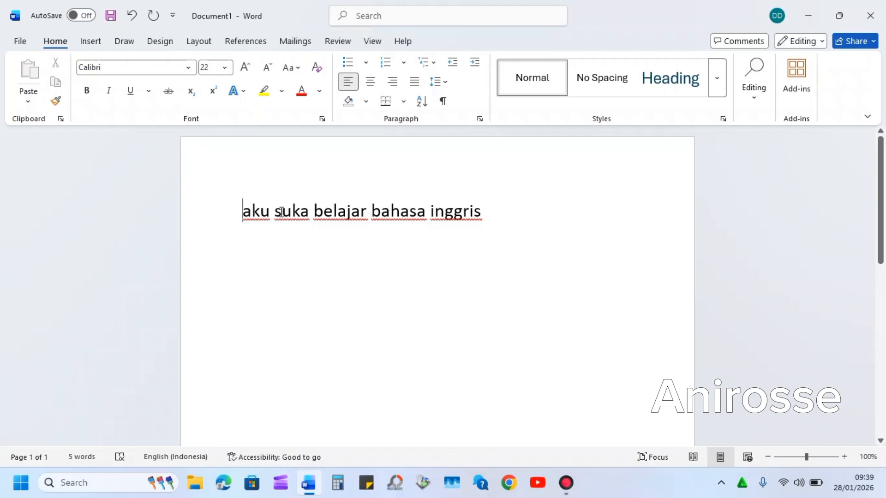
click(242, 212)
drag(242, 212, 268, 212)
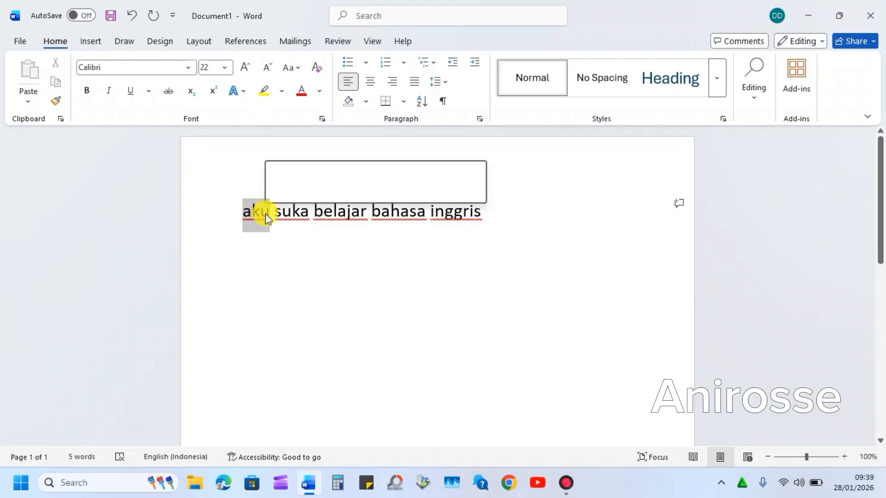
click(287, 73)
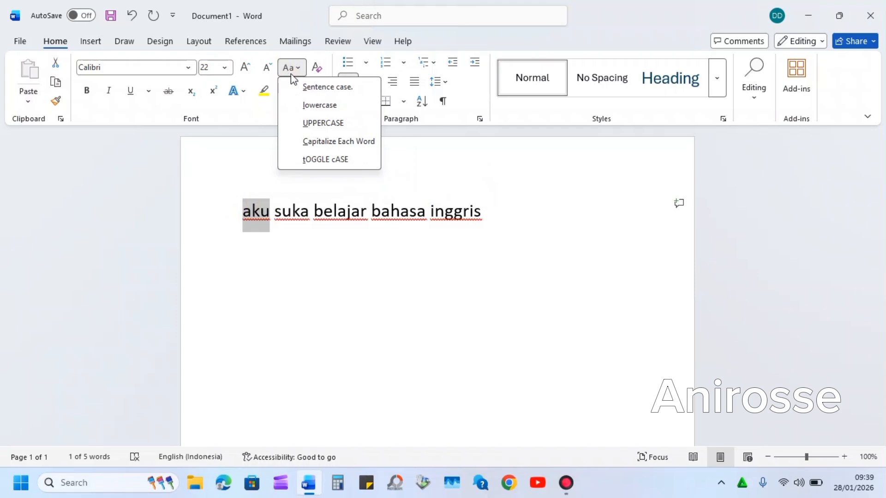
click(307, 95)
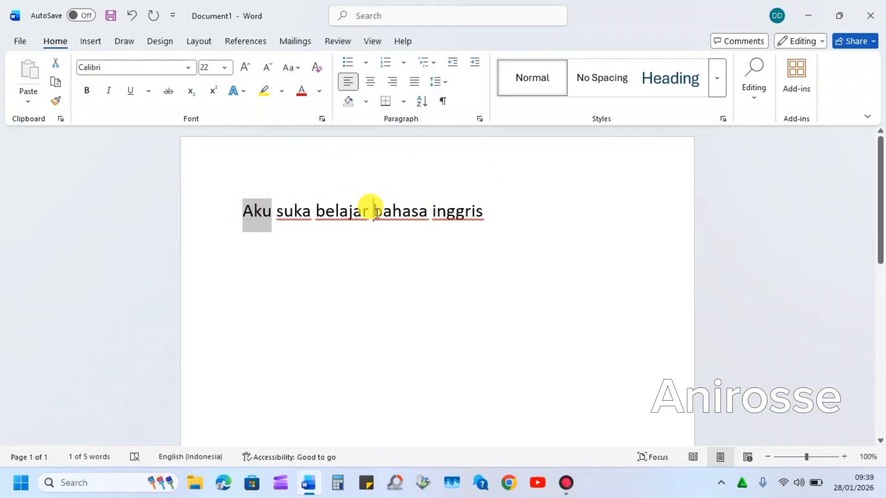
Step: Apply Capitalize Each Word to the last two words so that they read "Bahasa Inggris"
drag(373, 212, 467, 214)
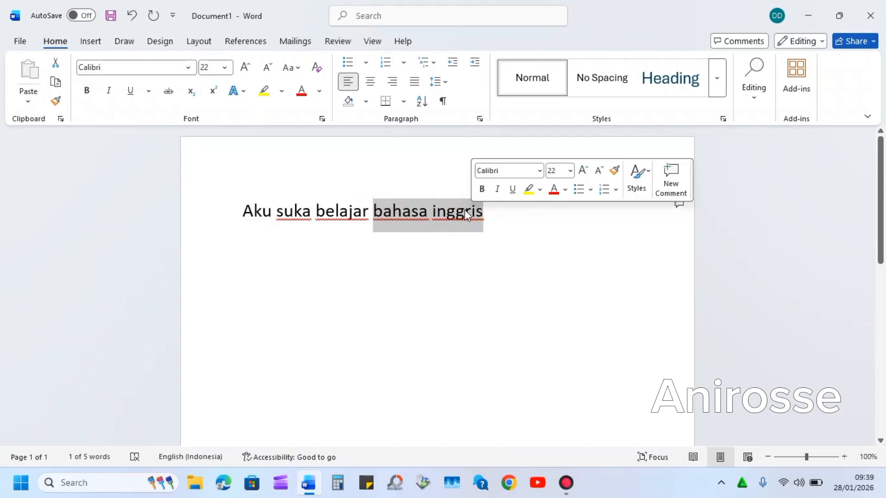
click(301, 70)
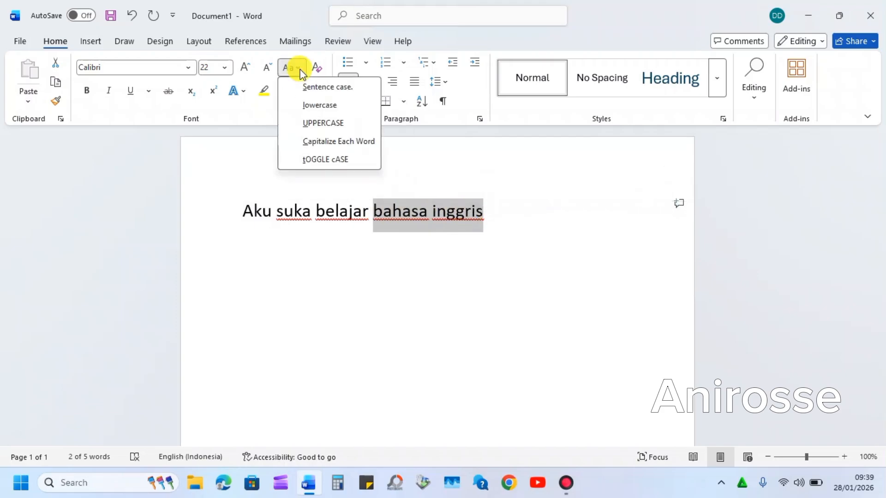
click(298, 145)
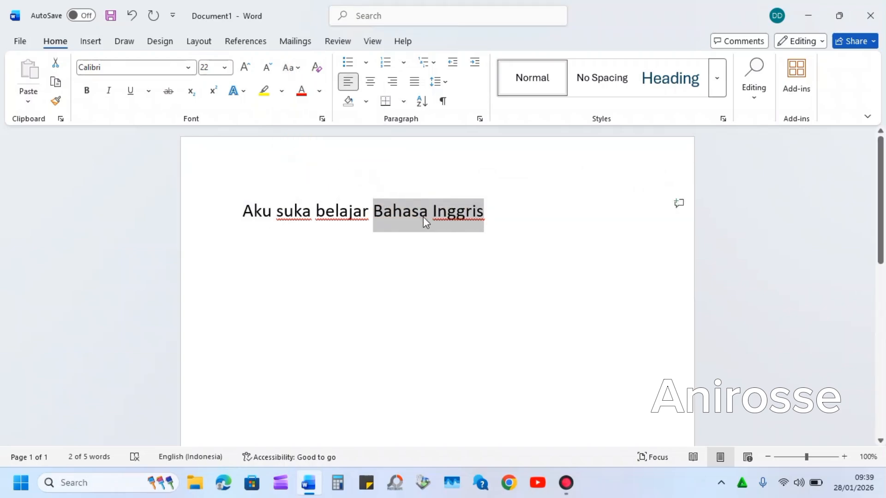
Step: Try clearing all formatting from the whole sentence and undo it
click(484, 211)
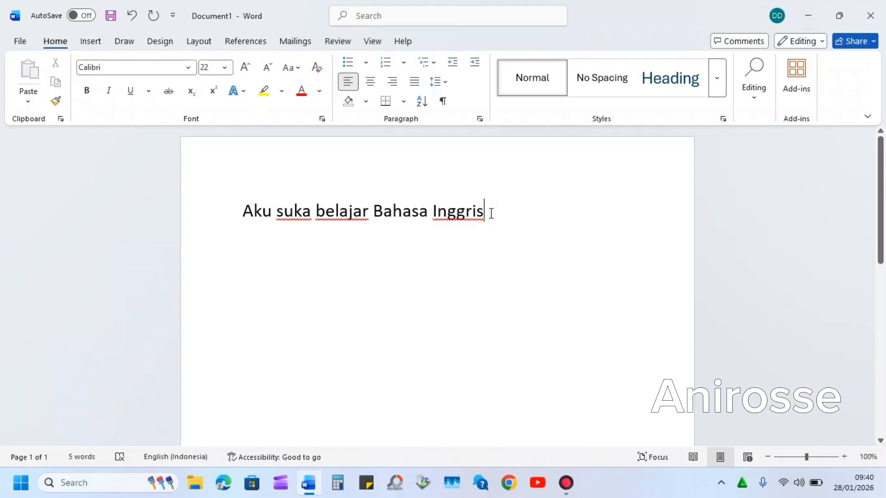
drag(489, 213, 255, 223)
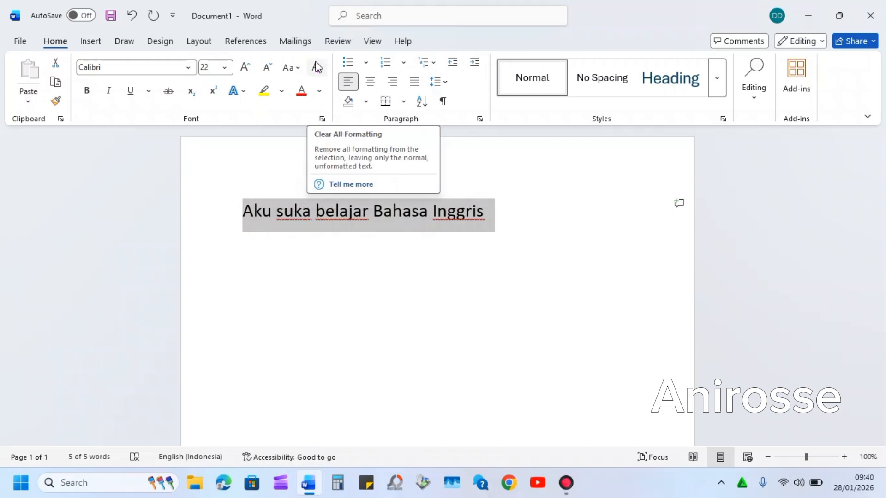
click(317, 67)
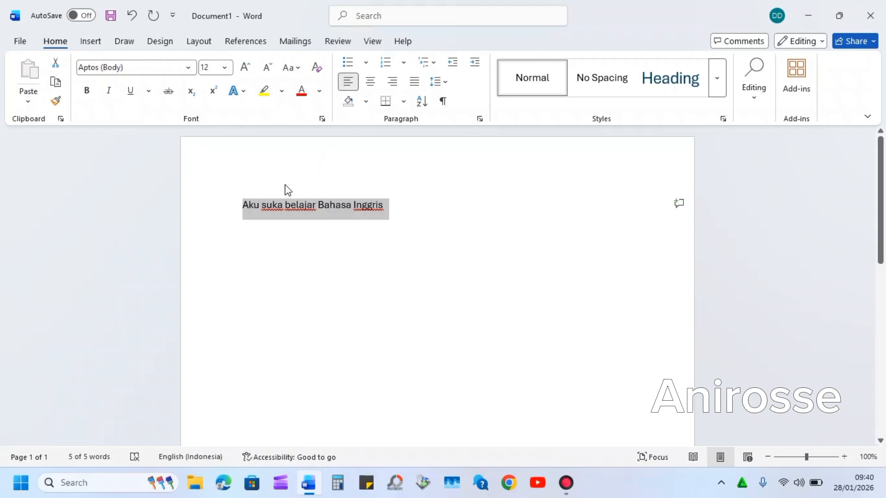
click(132, 17)
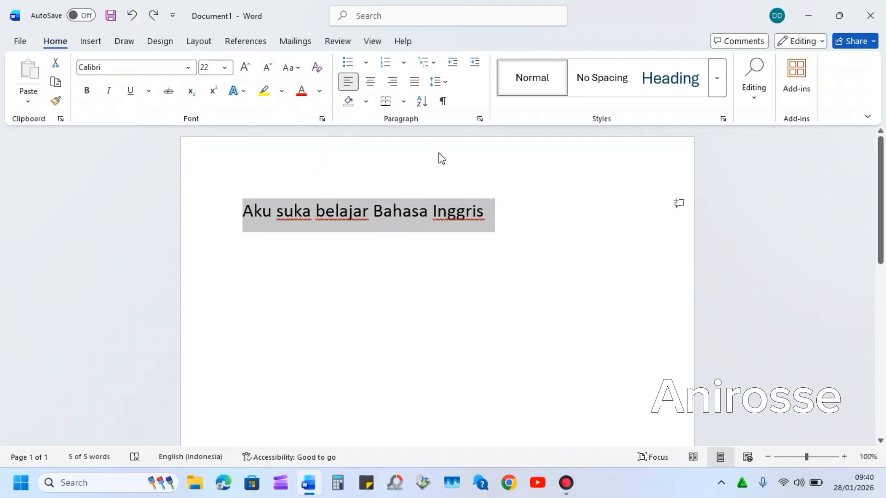
Step: Copy the sentence "Aku suka belajar Bahasa Inggris" and paste it as text only on a new second line
right_click(479, 218)
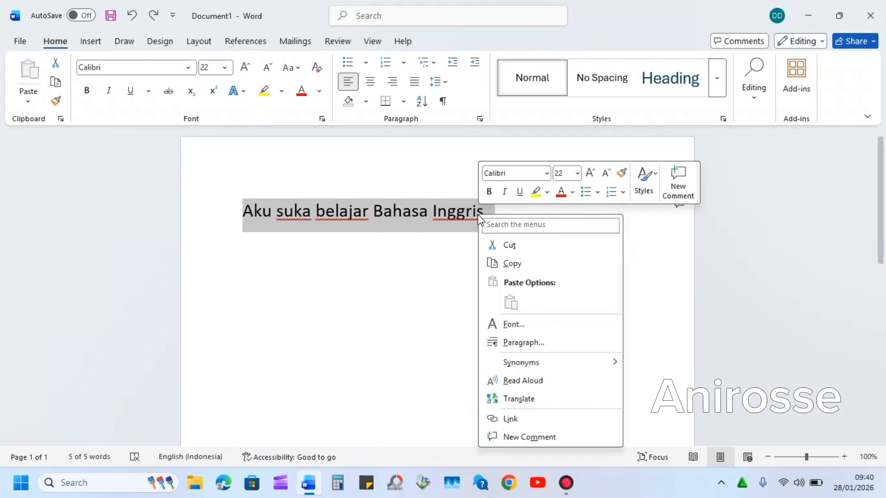
click(509, 265)
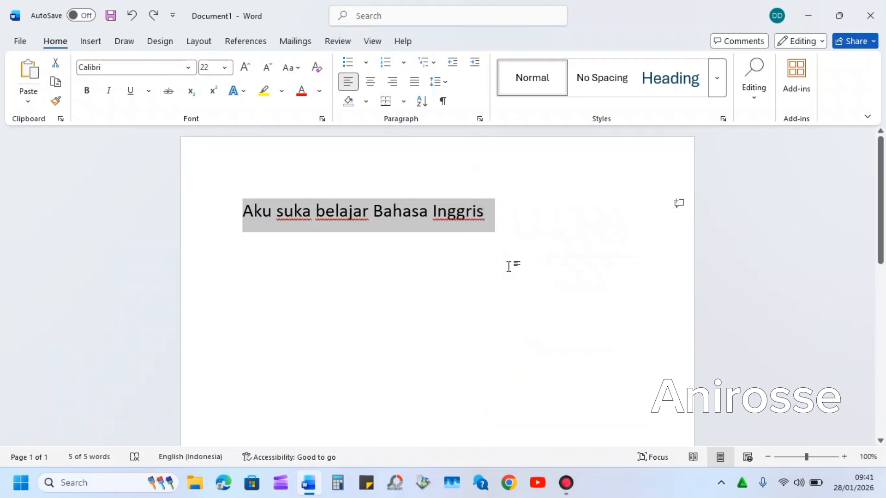
click(492, 218)
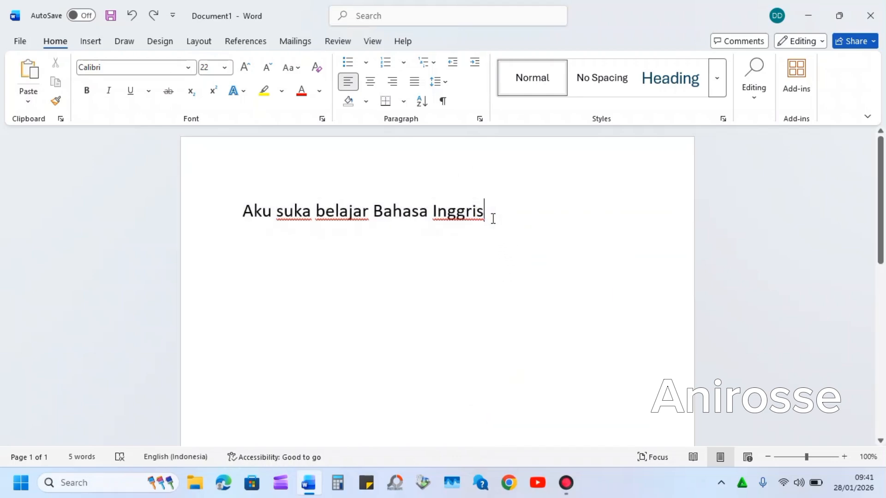
key(Return)
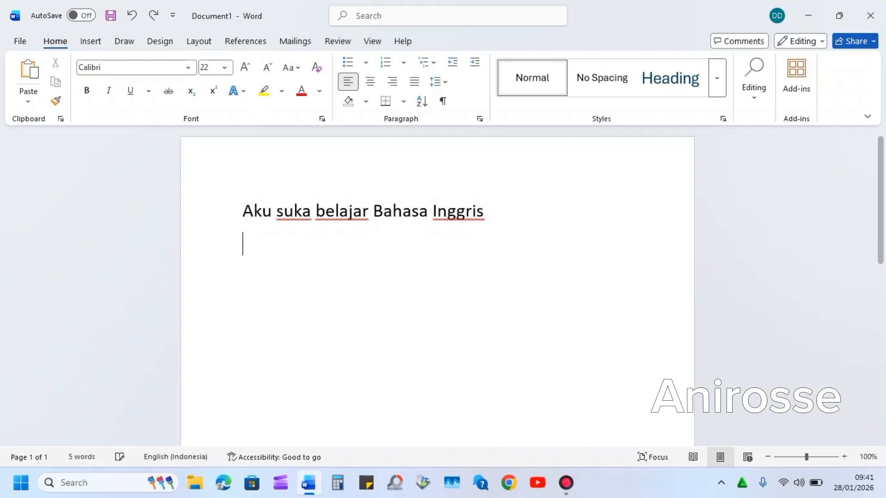
right_click(265, 247)
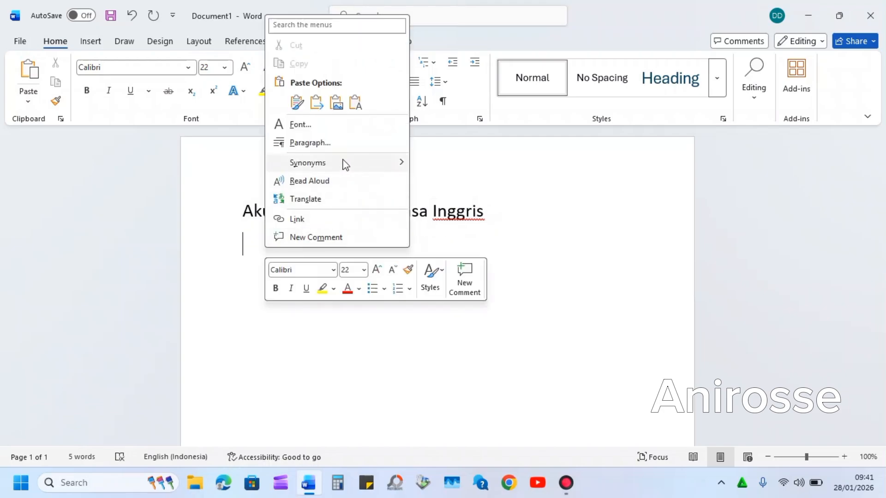
click(355, 109)
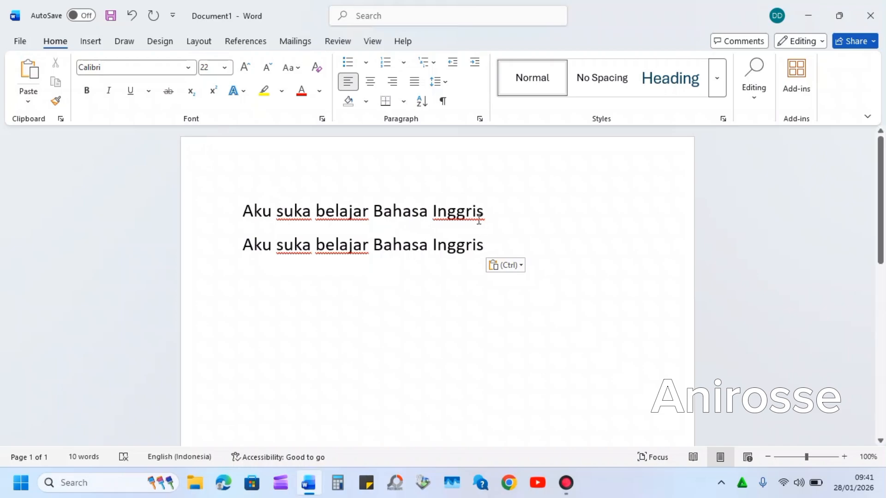
Step: Make the whole second line bold
click(484, 246)
drag(483, 246, 253, 252)
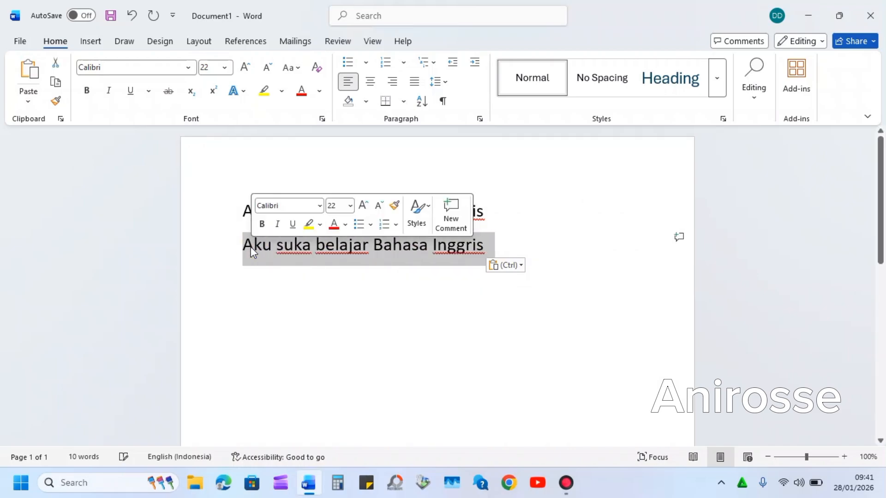
click(87, 94)
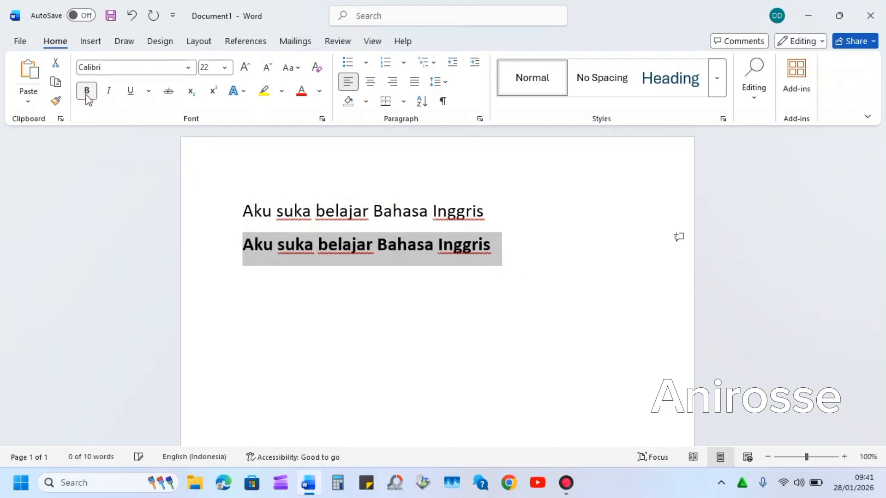
Step: Start a third line below the bold sentence and paste the copied sentence there as text only
click(490, 243)
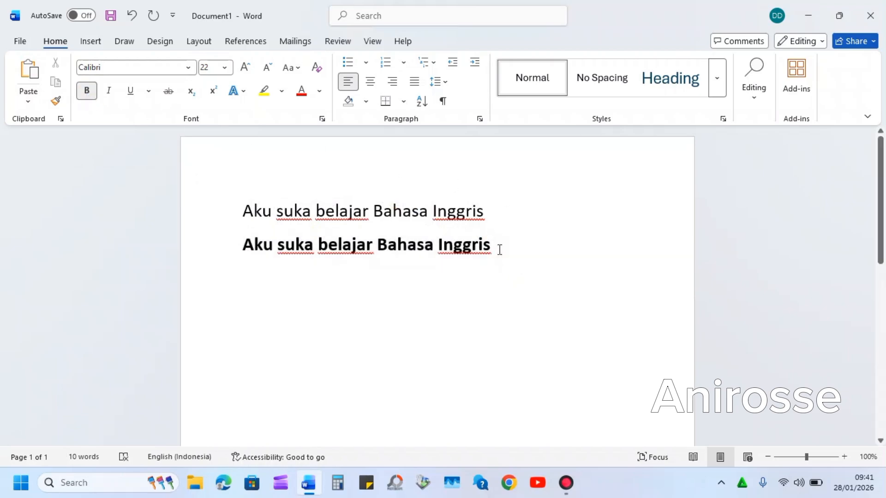
key(Return)
right_click(261, 281)
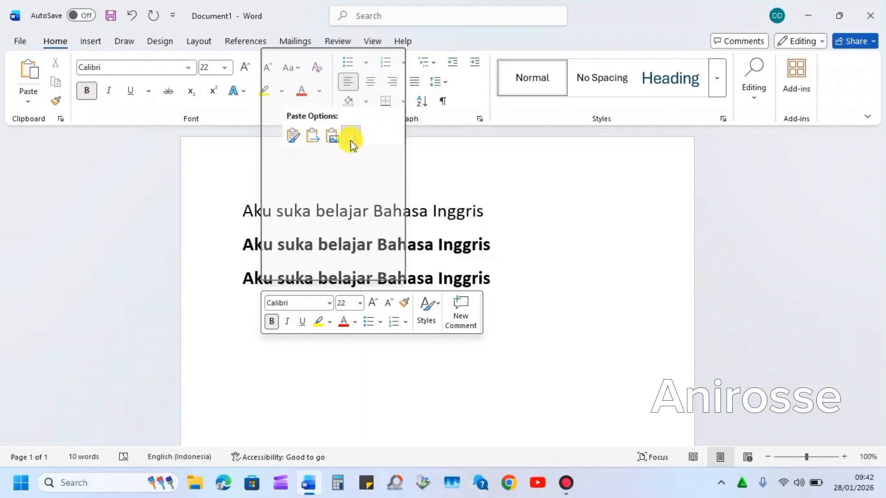
click(352, 139)
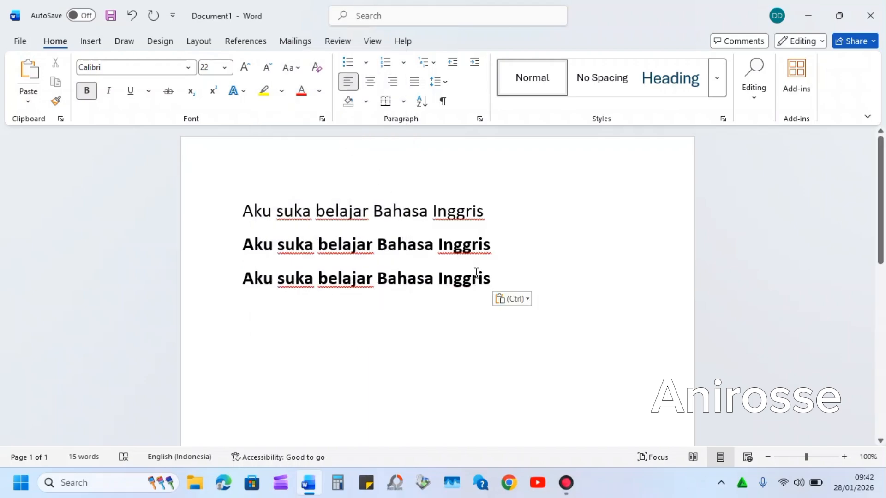
Step: Remove the bold from the third line and make it italic
drag(494, 278, 249, 275)
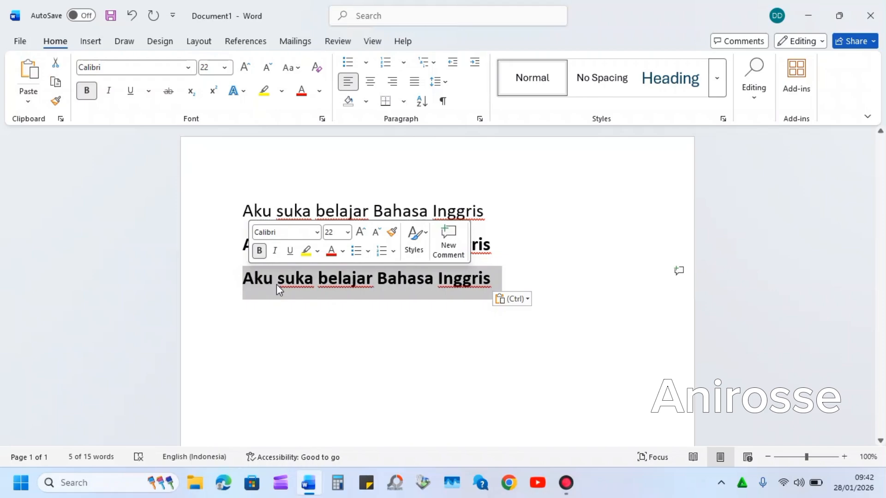
click(88, 92)
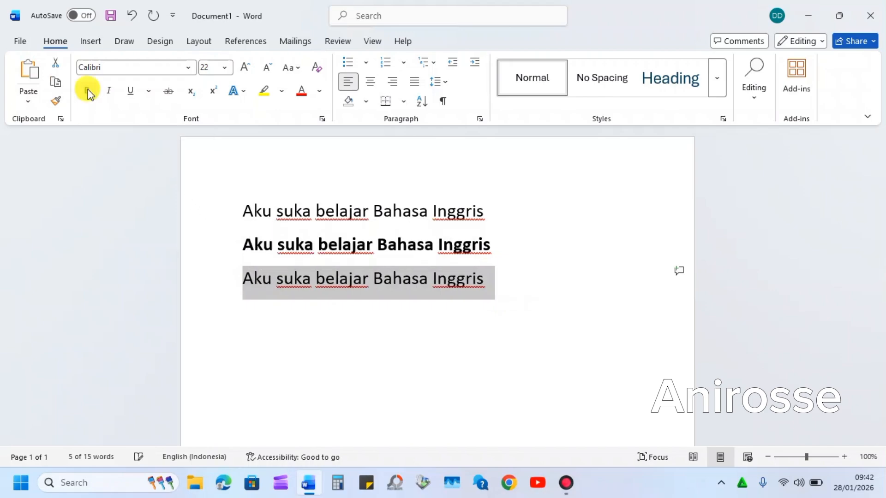
click(114, 93)
click(513, 282)
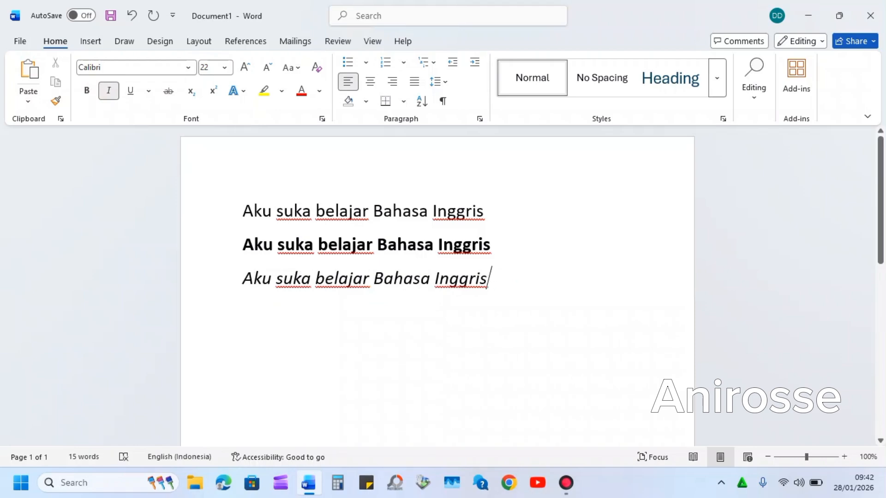
Step: Start a fourth line below the italic sentence and paste the copied sentence there as text only
key(Return)
click(258, 313)
right_click(243, 309)
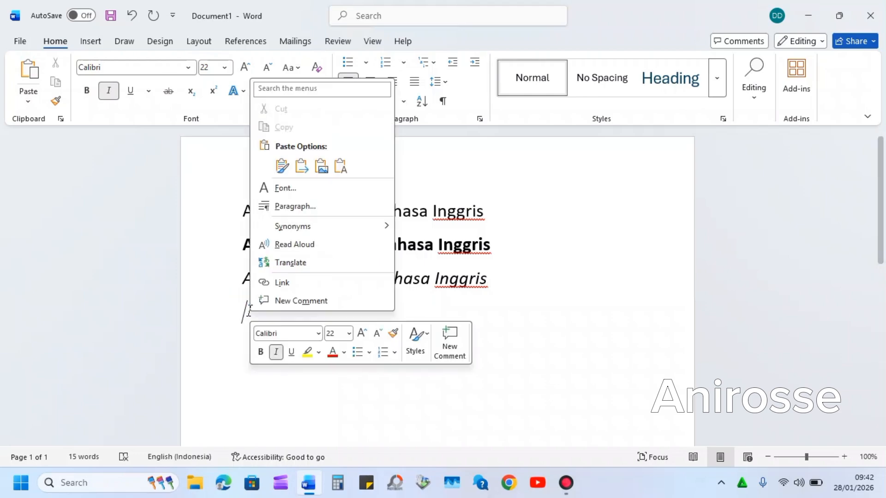
click(340, 166)
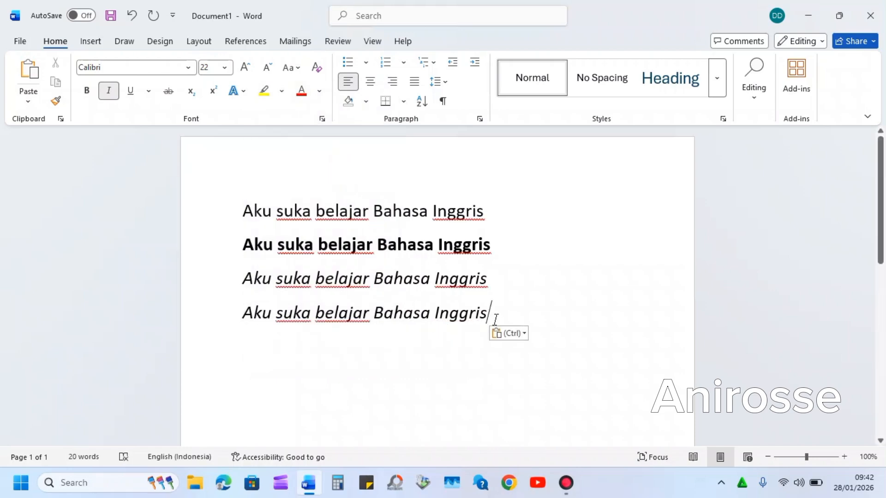
Step: Remove the italic from the fourth line and underline it with a single line
drag(490, 313, 264, 328)
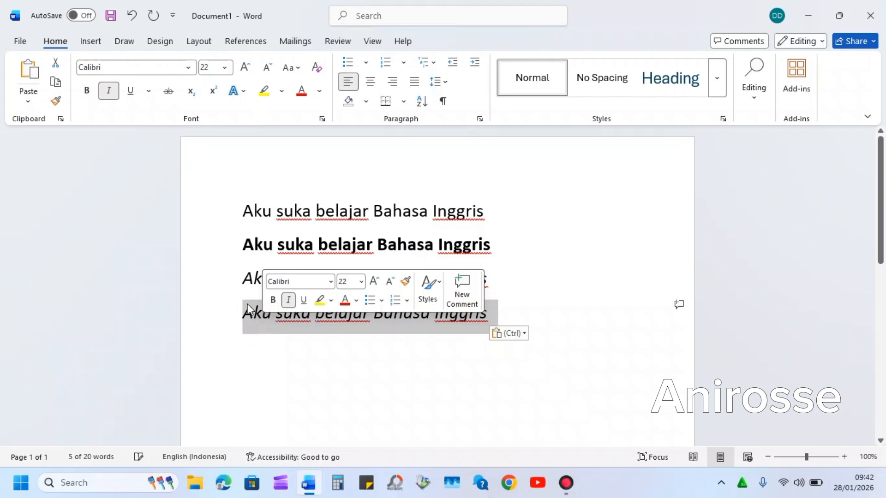
click(110, 94)
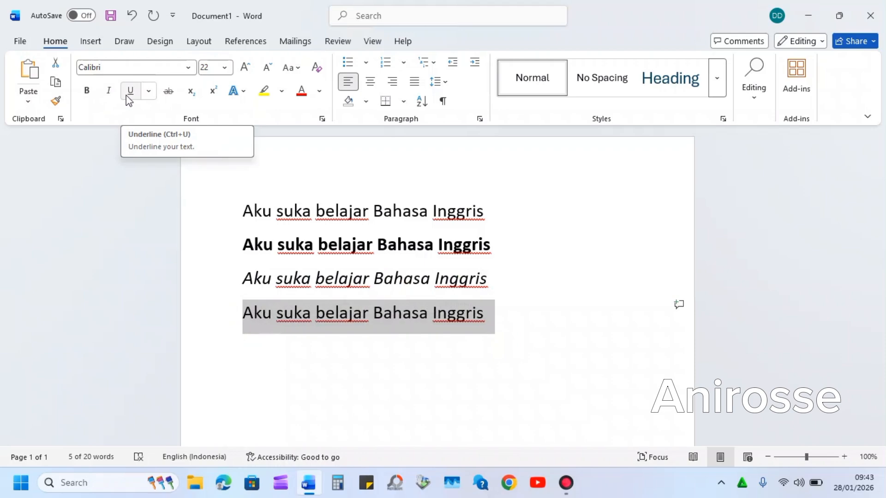
click(126, 95)
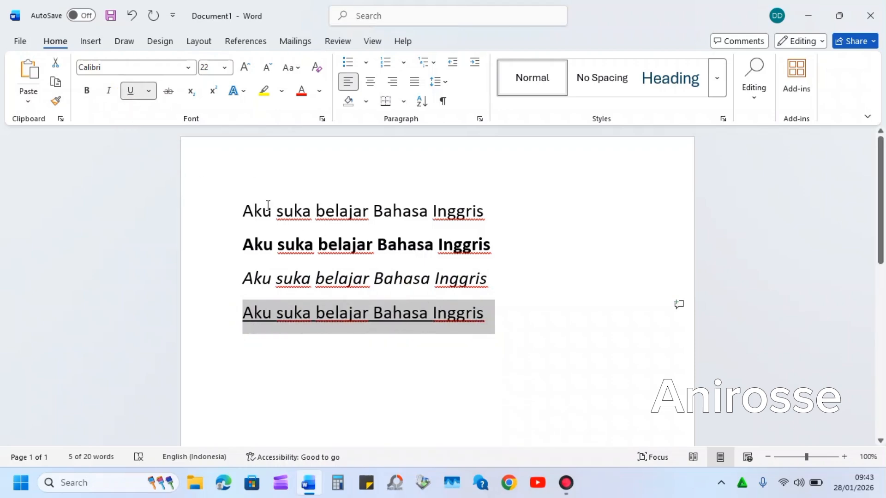
Step: Try a wavy underline on the fourth line and replace it with a thick underline
click(149, 94)
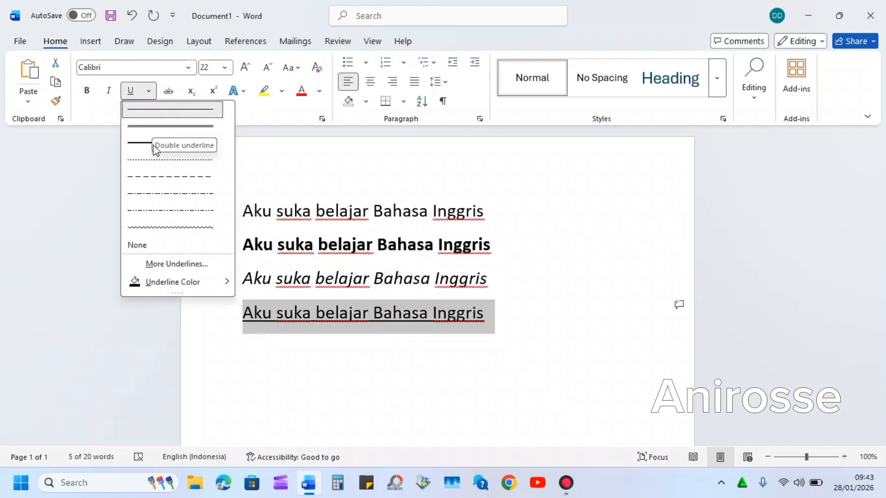
click(154, 225)
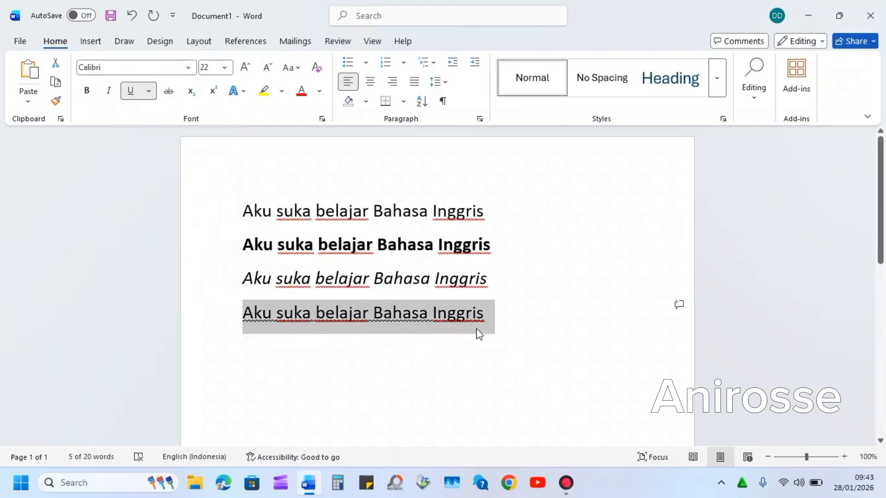
click(150, 92)
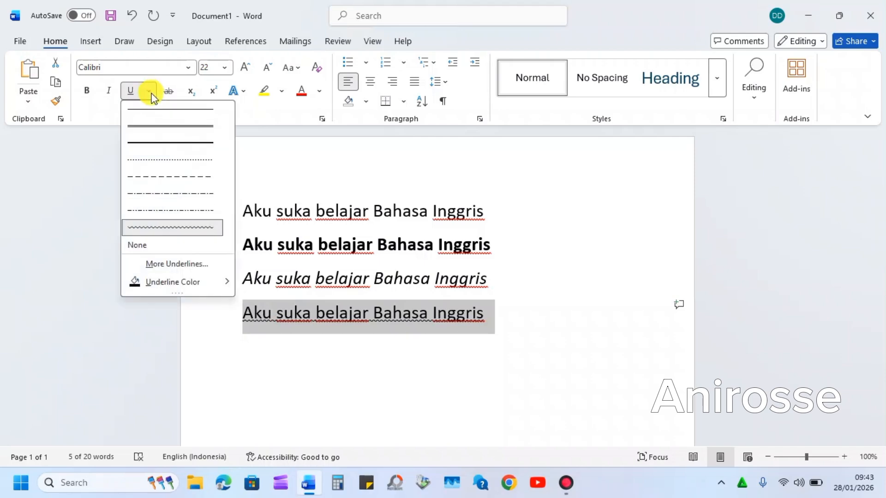
click(150, 146)
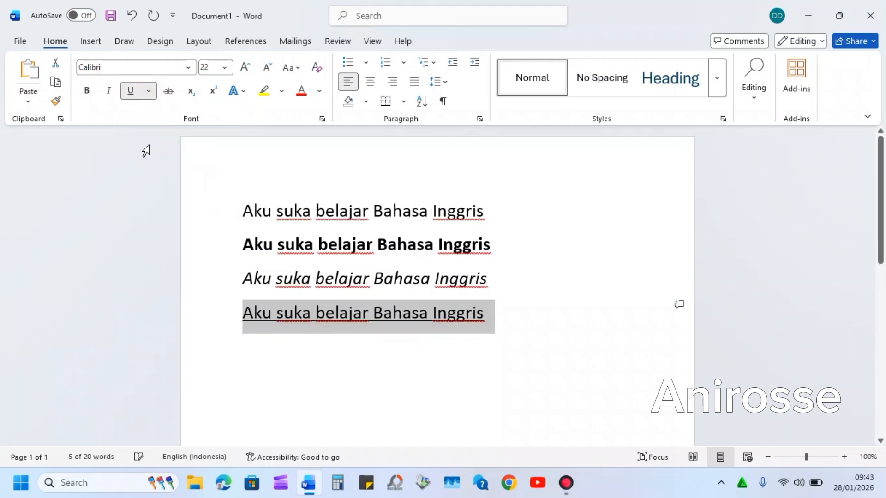
Step: Start a fifth line below the underlined sentence and paste the copied sentence there as text only
click(497, 321)
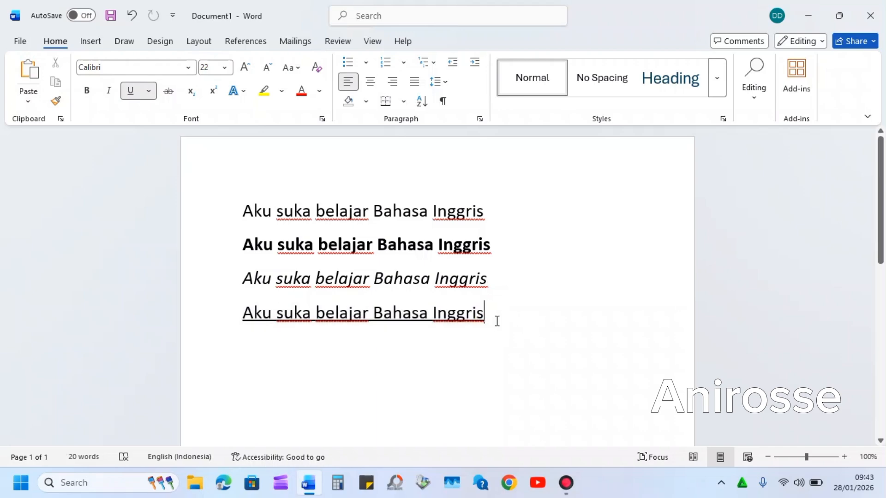
key(Return)
key(ctrl+z)
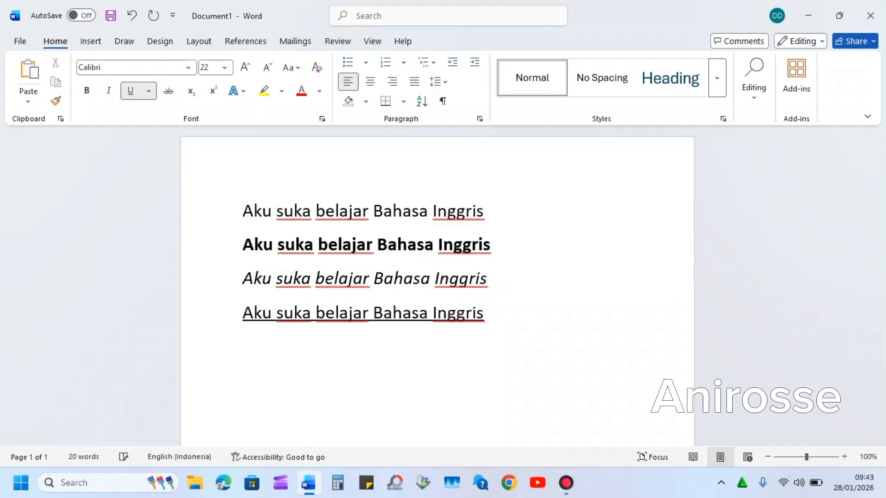
right_click(262, 347)
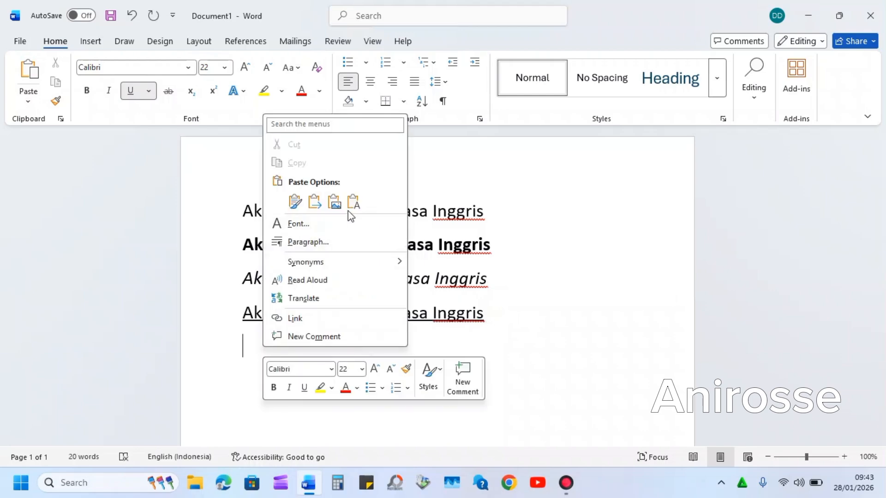
click(351, 210)
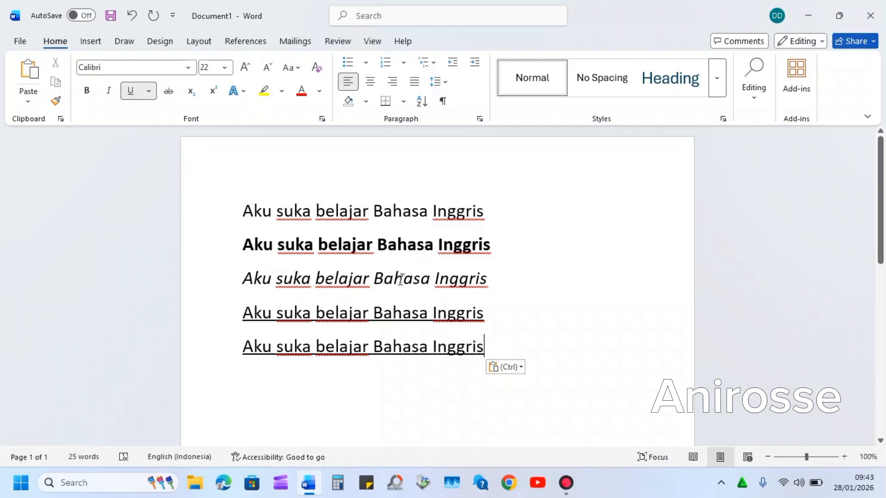
Step: Remove the underline from the fifth line and apply strikethrough to it
drag(480, 346, 248, 357)
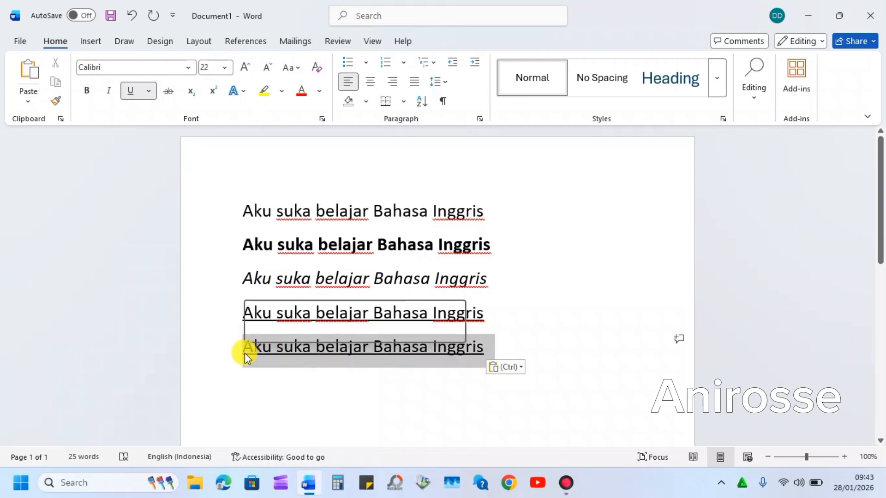
click(131, 93)
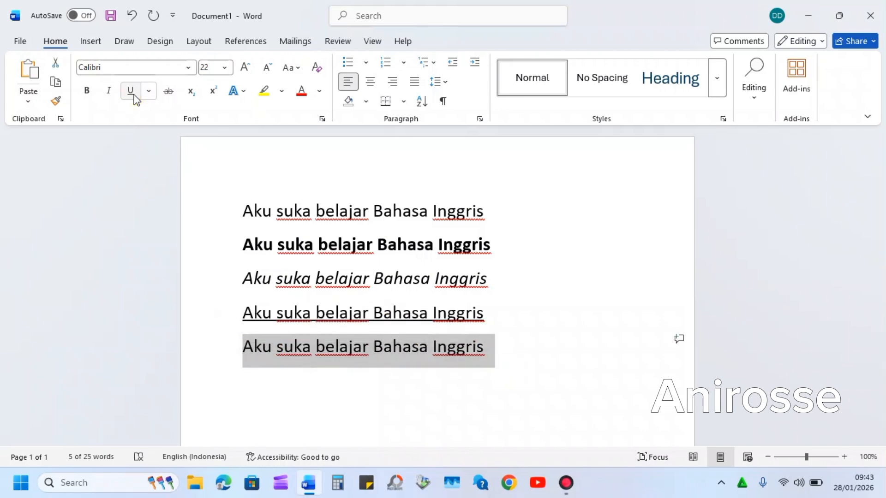
click(168, 92)
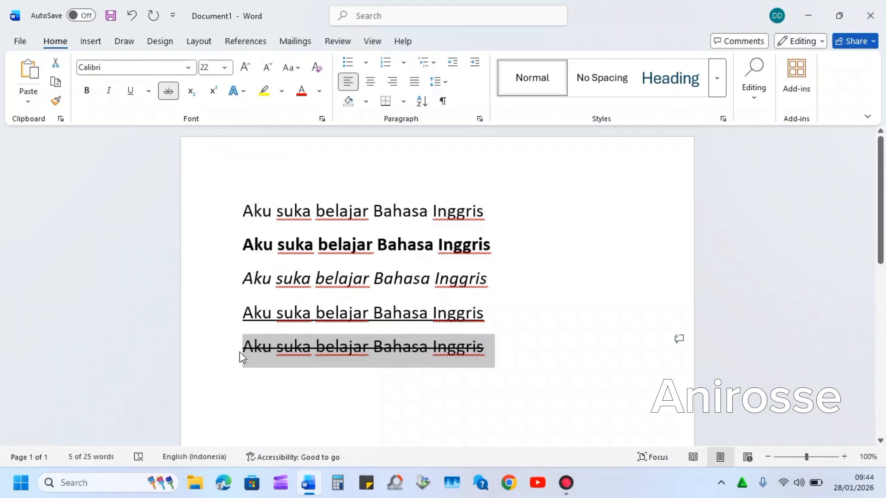
click(495, 350)
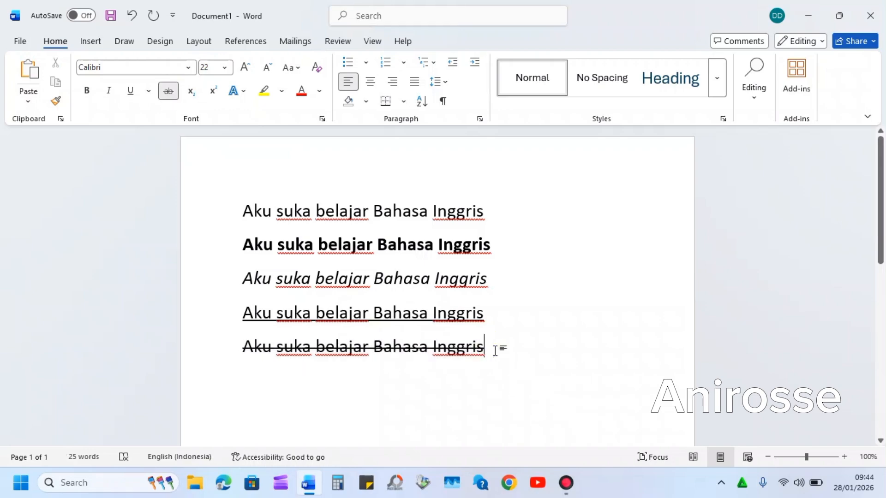
Step: Add a sixth line reading "O2" below the struck-through sentence
scroll(496, 351, down, 1)
key(Return)
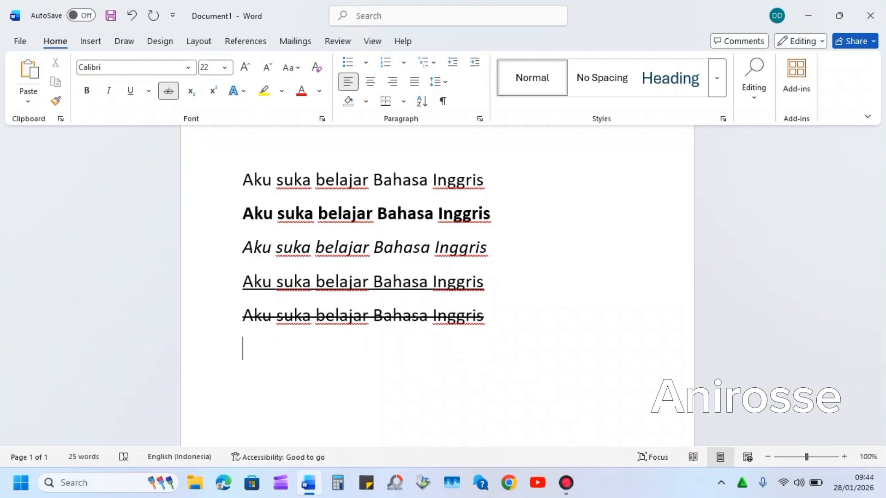
text(o2)
key(Return)
key(BackSpace)
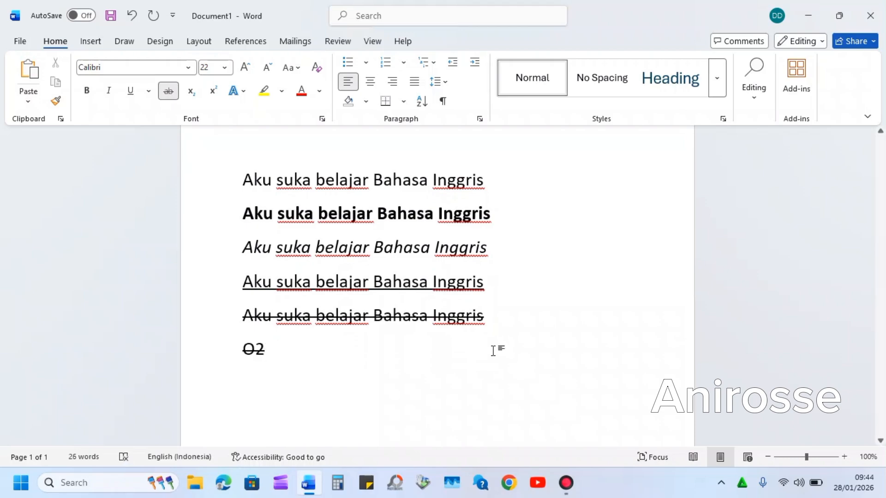
Step: Remove the strikethrough from the "O2" line
drag(281, 348, 246, 349)
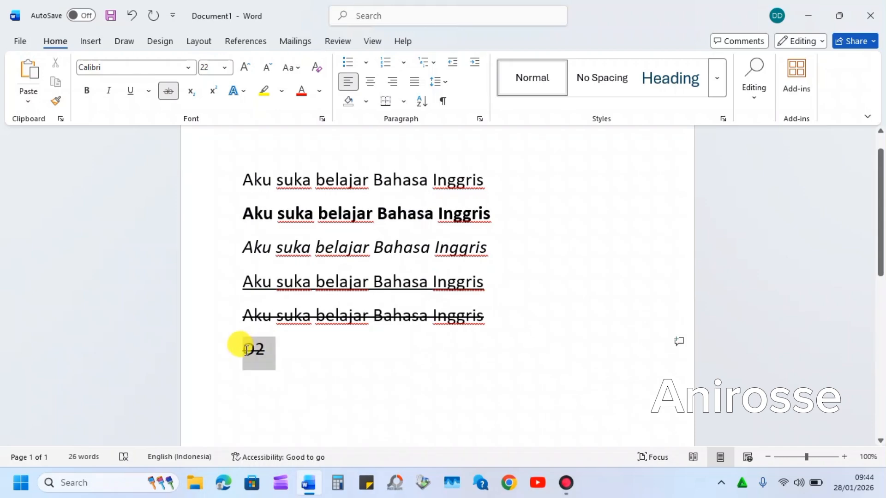
click(173, 95)
click(173, 95)
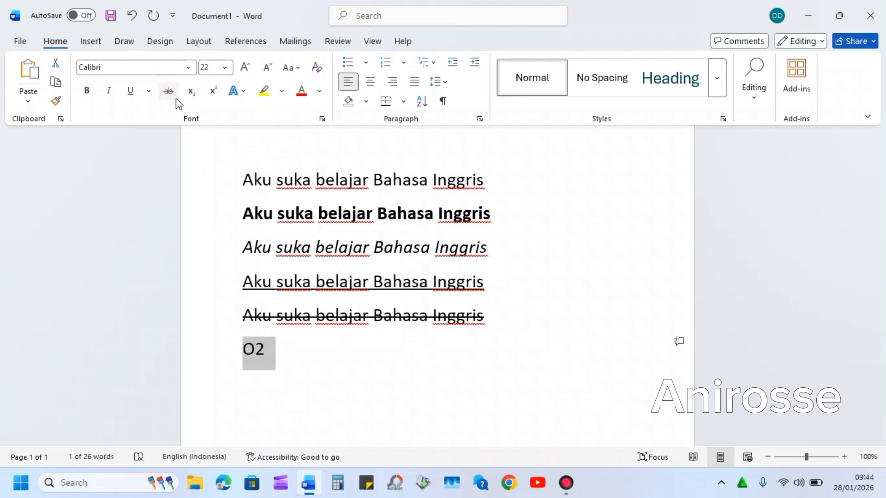
click(275, 355)
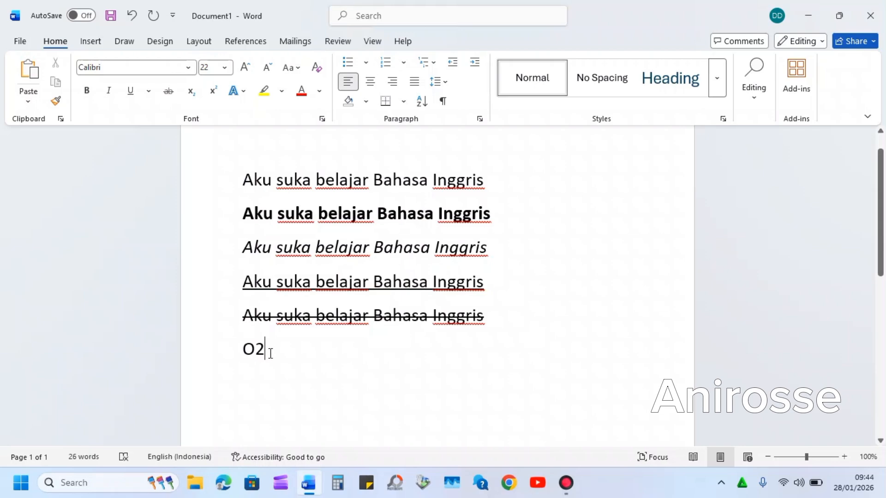
Step: Format the 2 in "O2" on the sixth line as subscript
drag(270, 354, 258, 352)
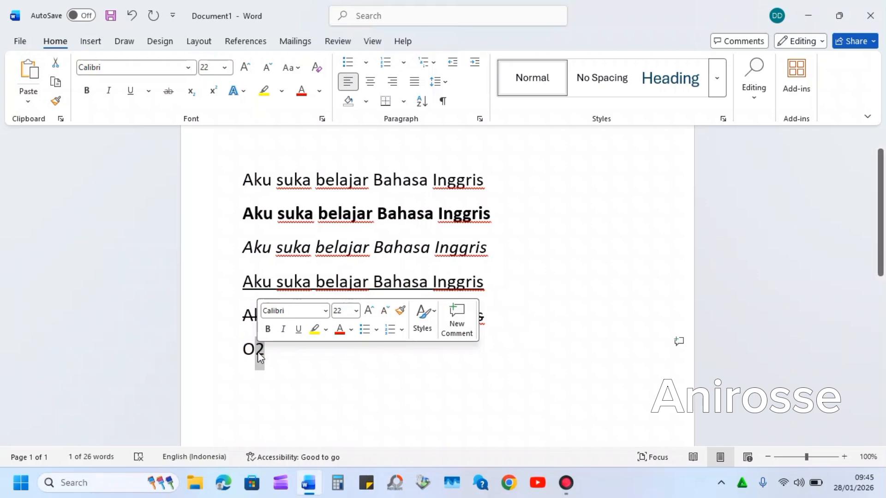
click(197, 102)
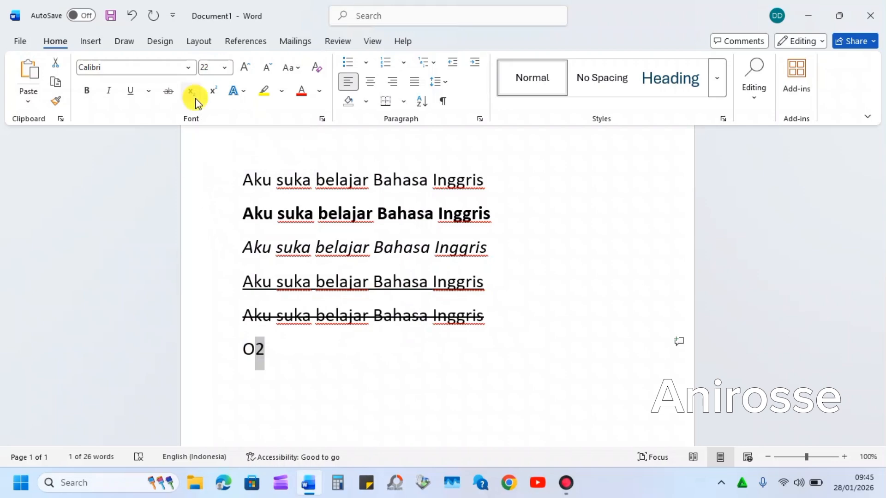
click(265, 348)
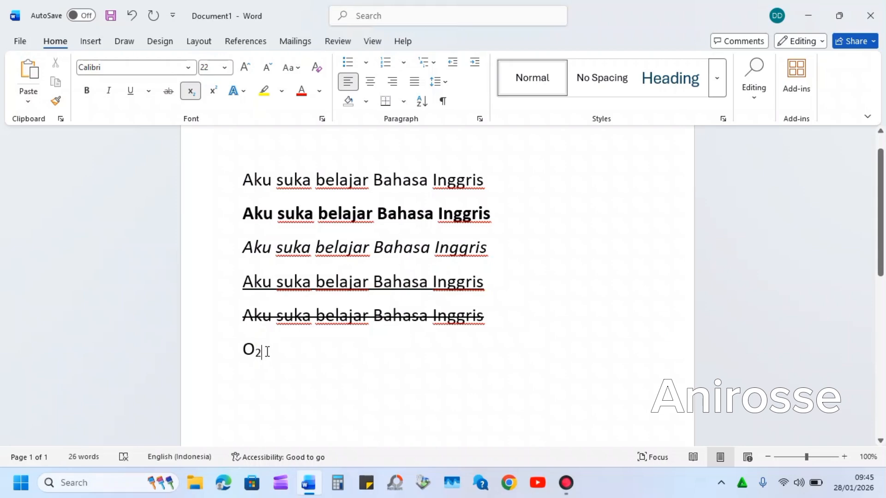
Step: Format the 2 after the O on the sixth line as superscript
drag(267, 352, 257, 354)
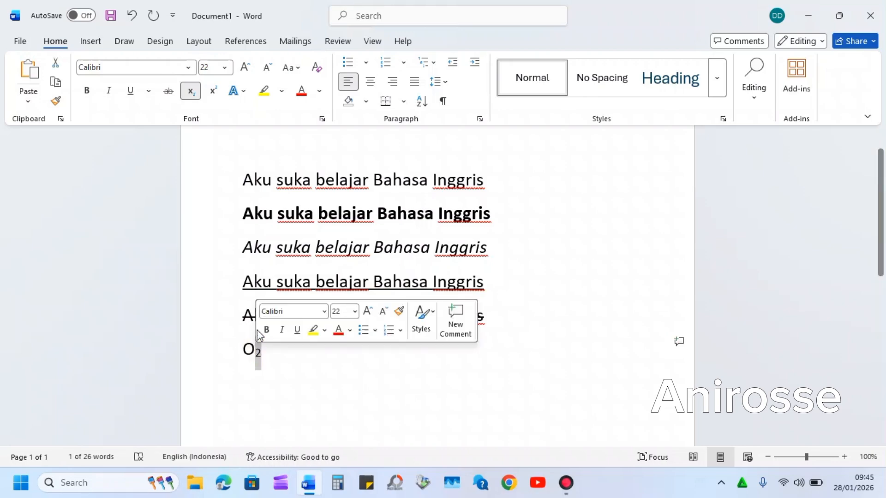
click(213, 92)
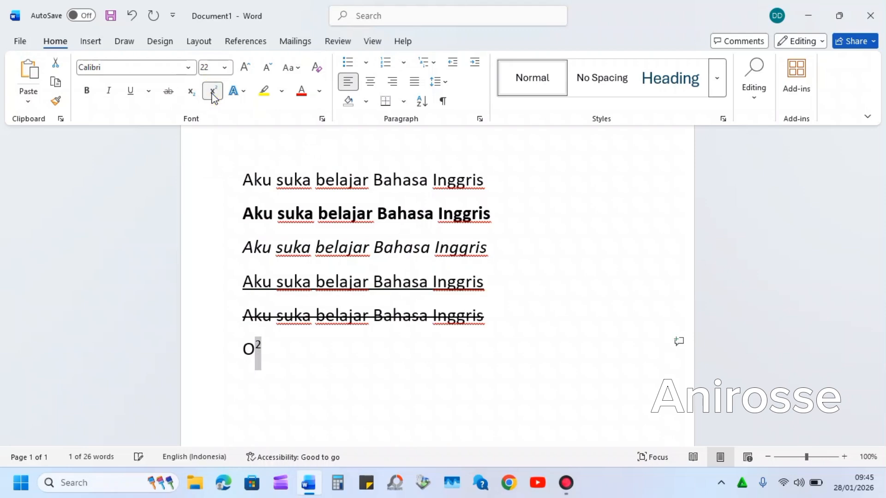
click(260, 352)
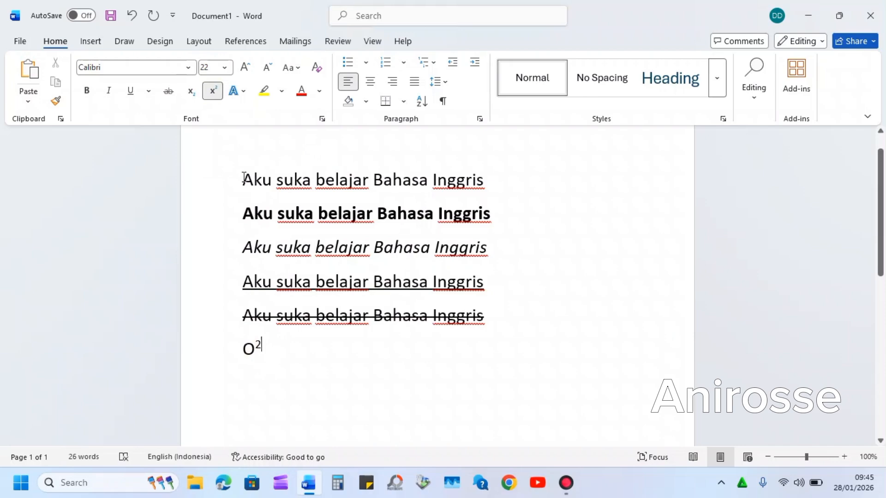
Step: Convert the whole first sentence to UPPERCASE
drag(243, 178, 486, 183)
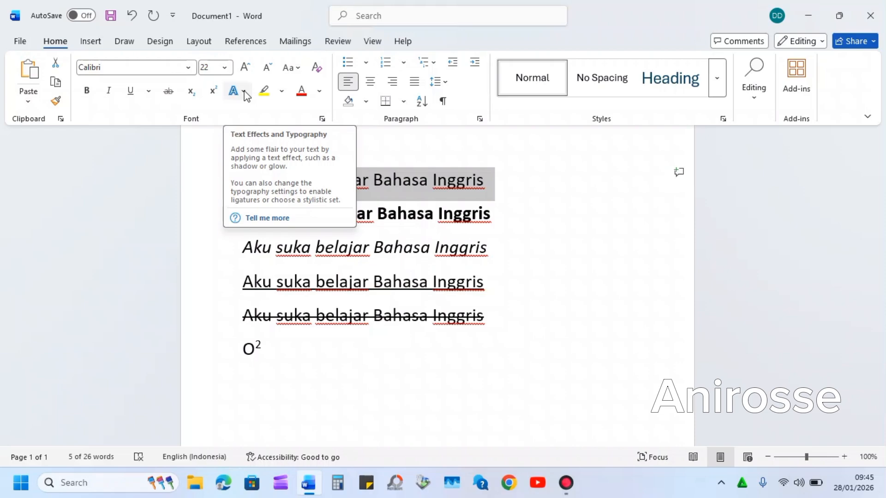
click(290, 70)
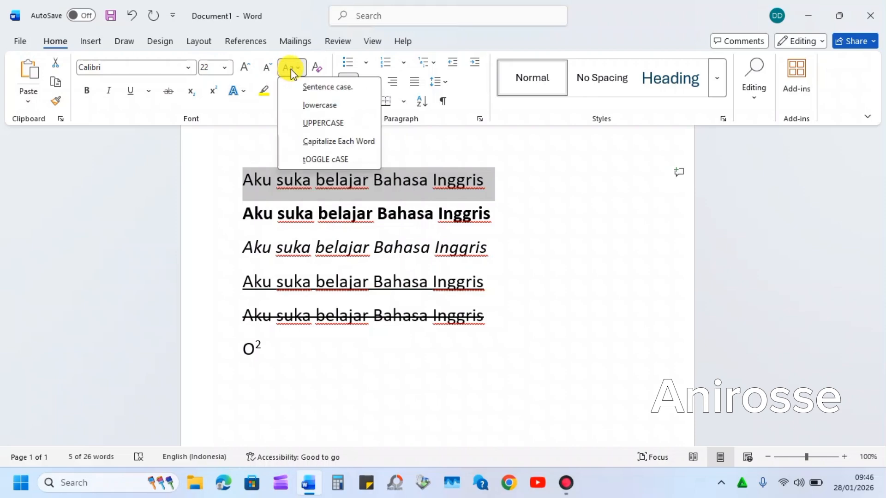
click(311, 123)
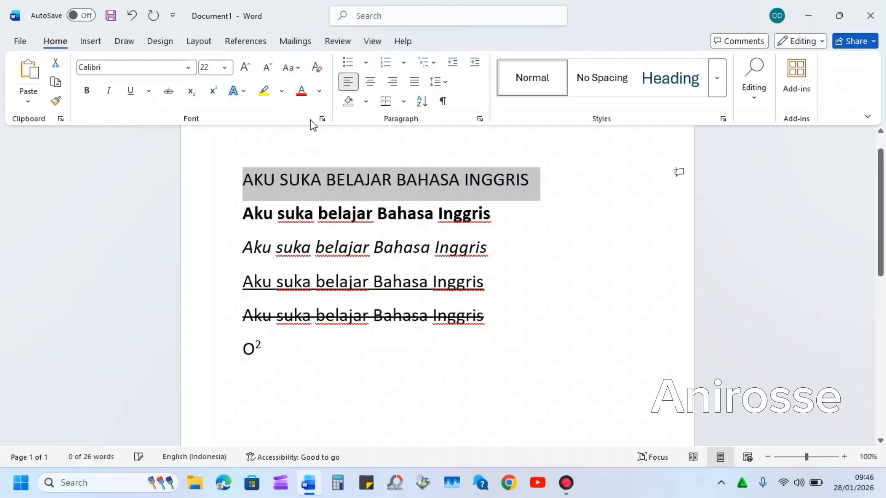
Step: Try the light blue outlined text effect on the first line and replace it with the solid blue preset in the first row of effects
click(241, 94)
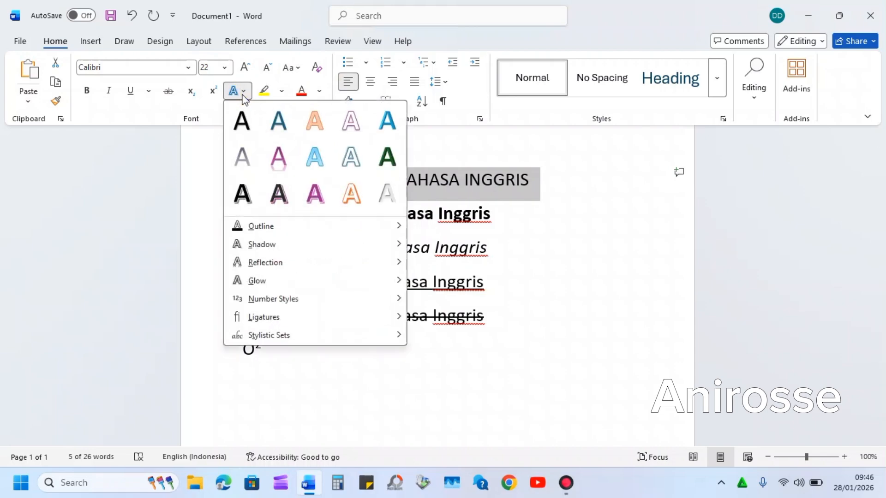
click(311, 148)
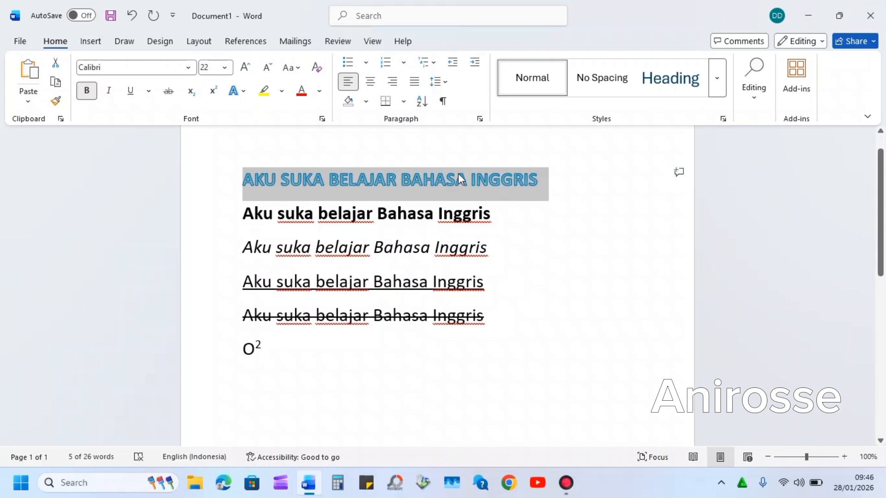
click(243, 91)
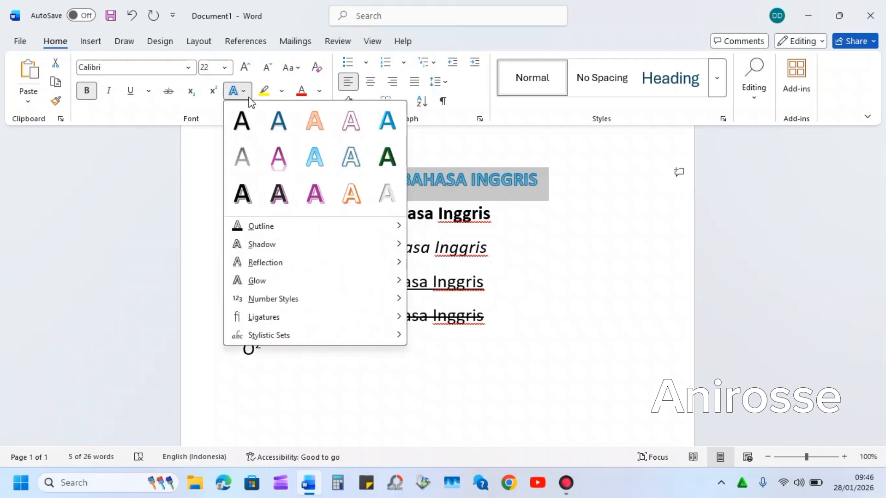
click(381, 132)
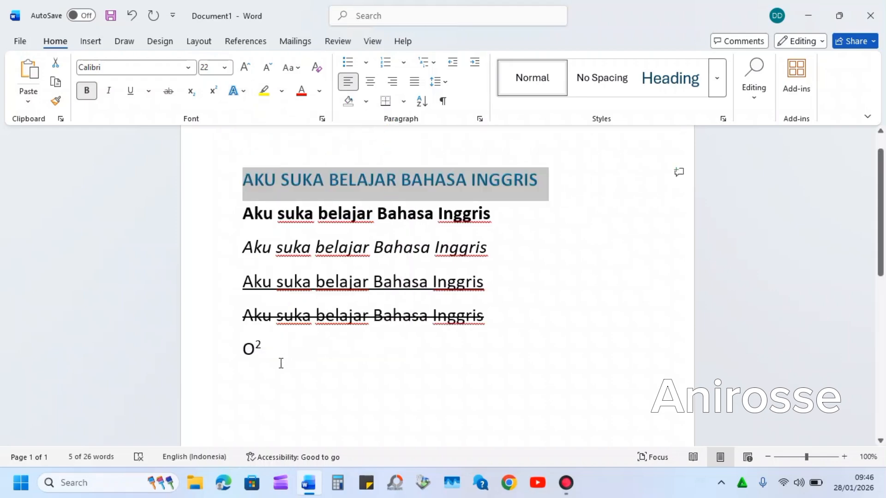
click(280, 352)
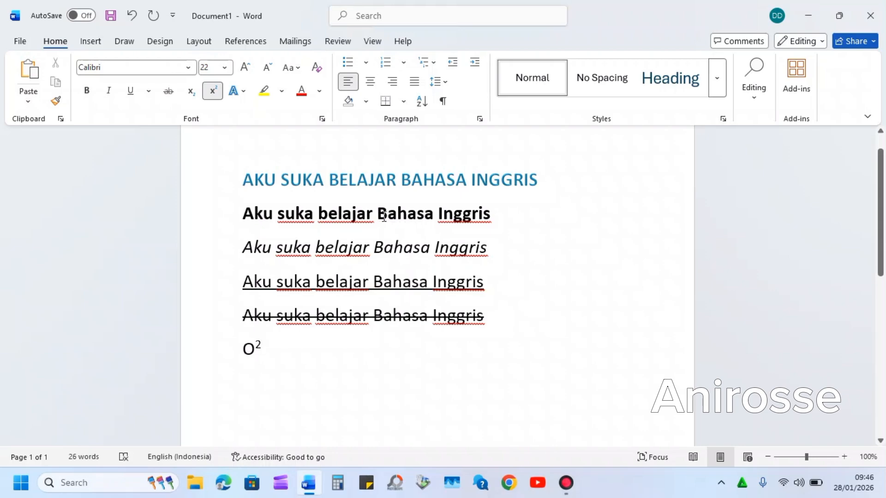
Step: Highlight "Bahasa Inggris" in the bold second line in yellow and change the highlight to bright green
drag(379, 213, 489, 217)
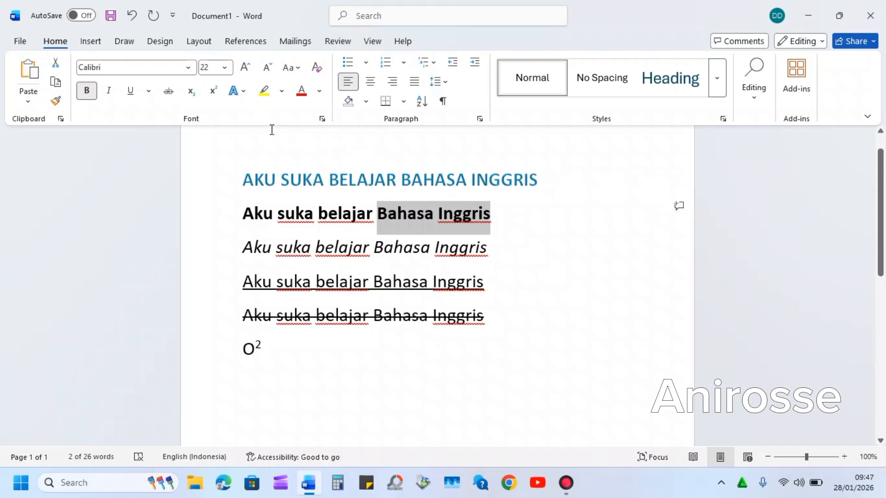
click(266, 92)
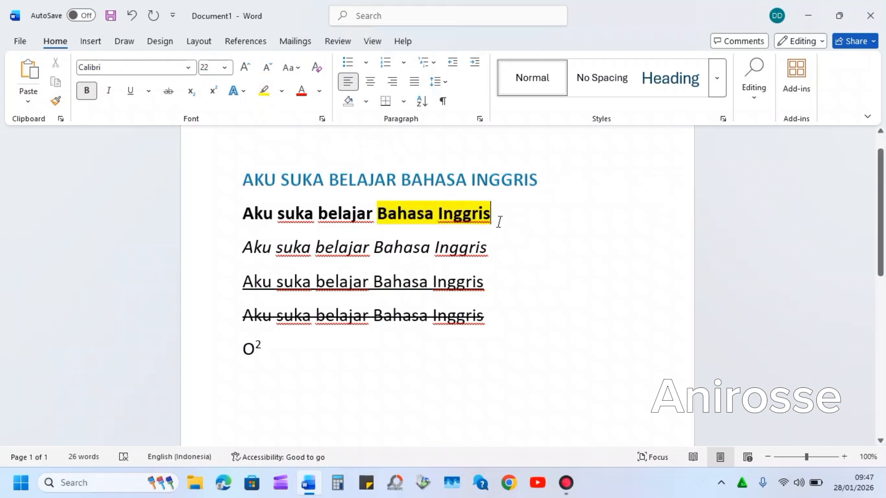
drag(496, 217, 386, 203)
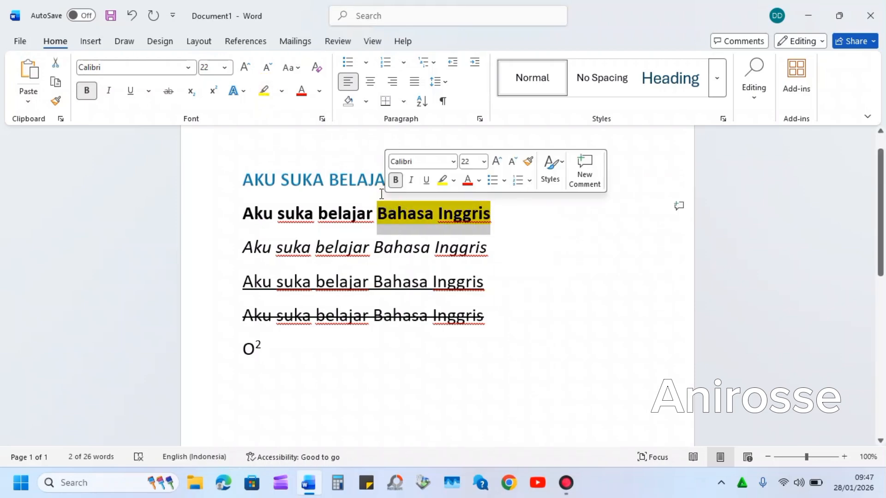
click(282, 93)
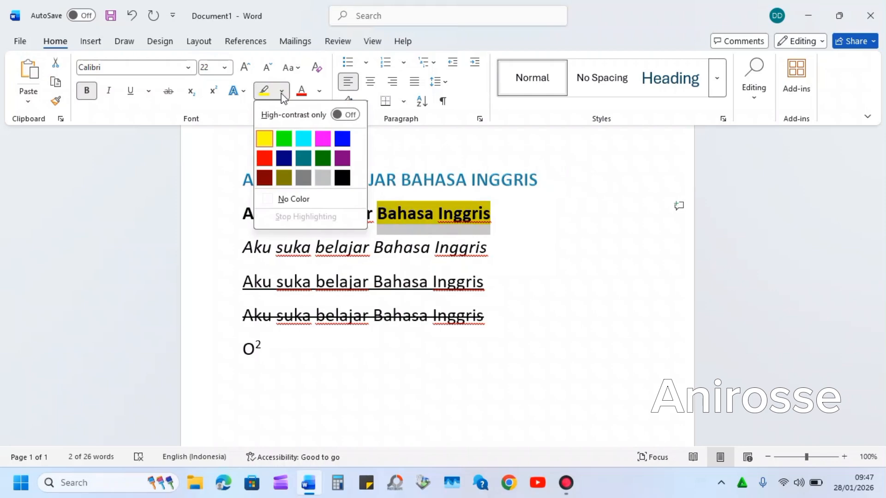
click(284, 138)
click(283, 138)
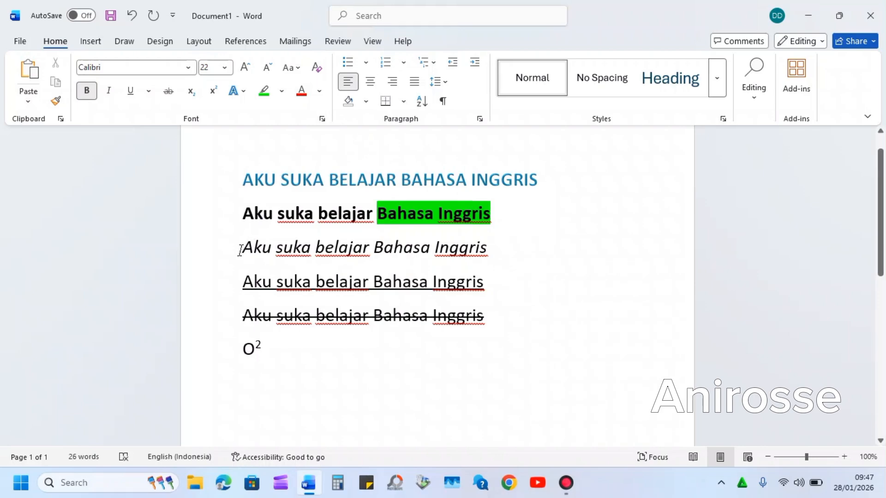
Step: Colour the italic third line's text red and change it to the darkest green theme shade
drag(228, 247, 477, 262)
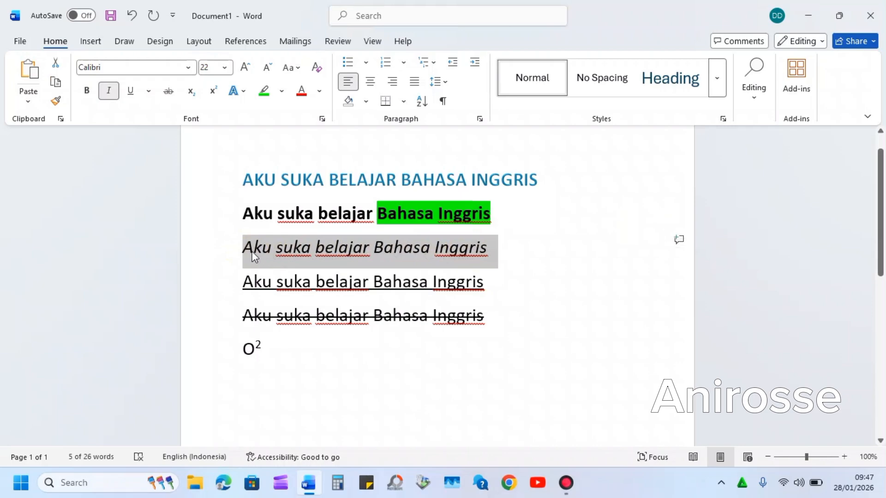
click(302, 94)
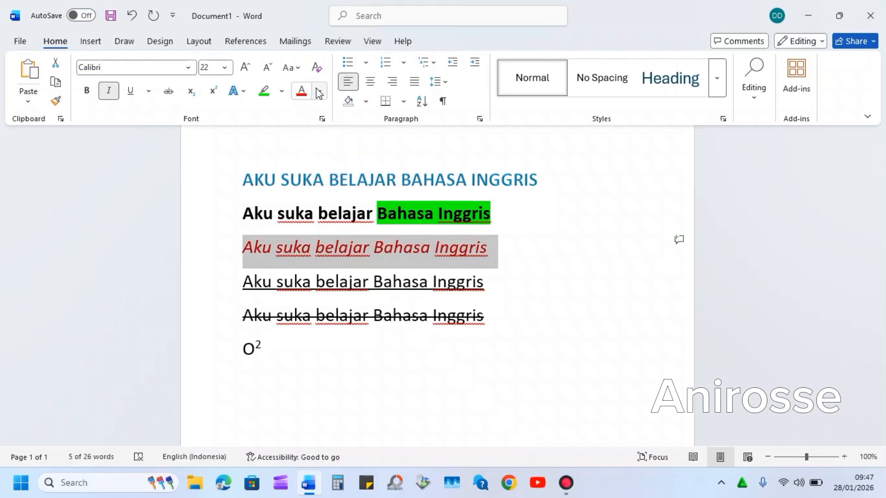
click(319, 91)
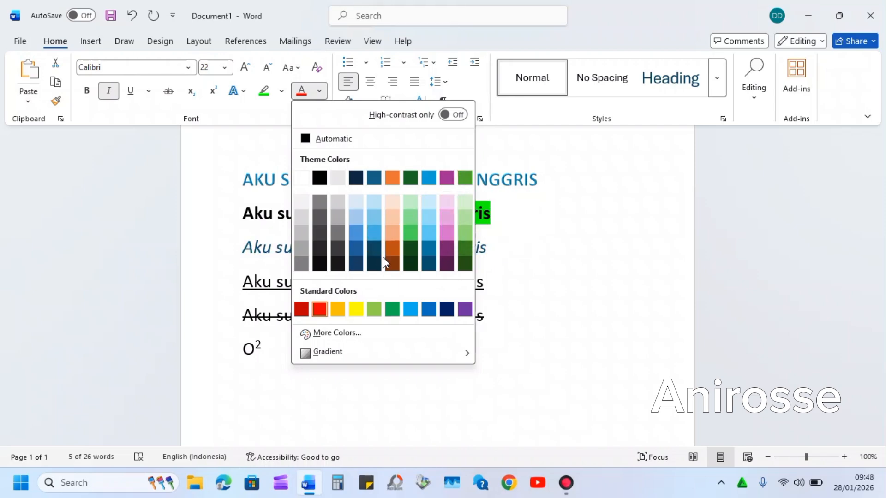
click(405, 265)
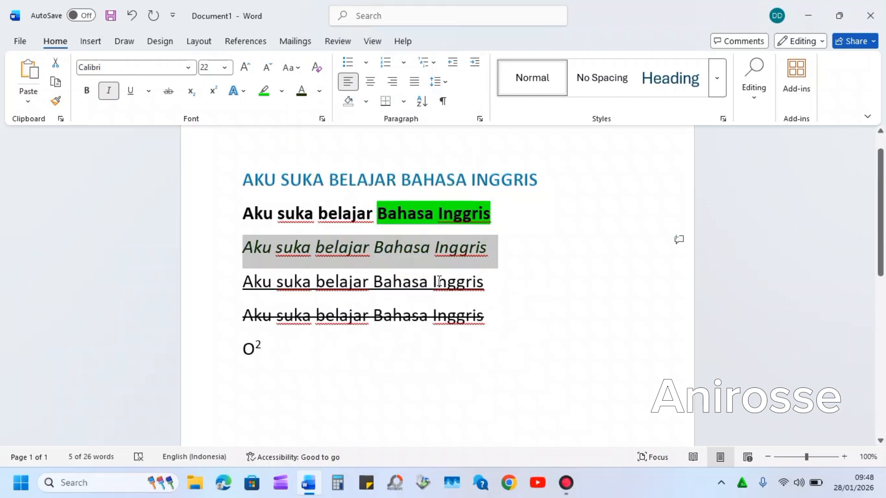
click(292, 351)
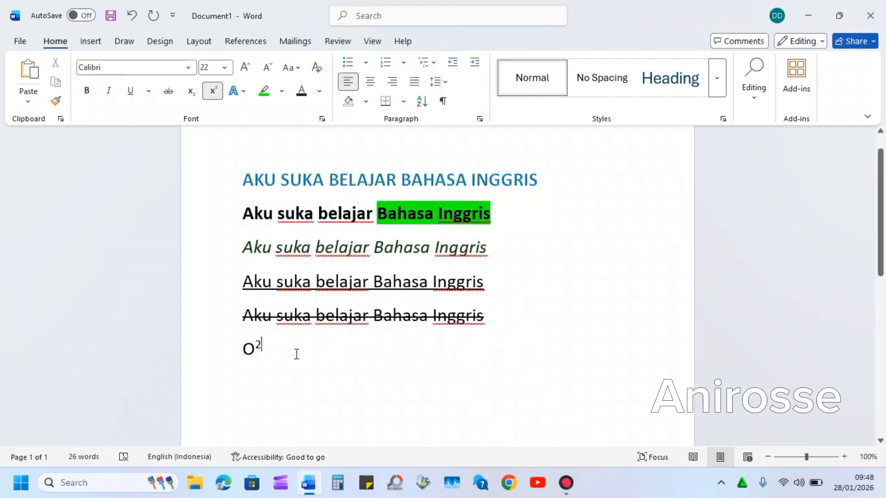